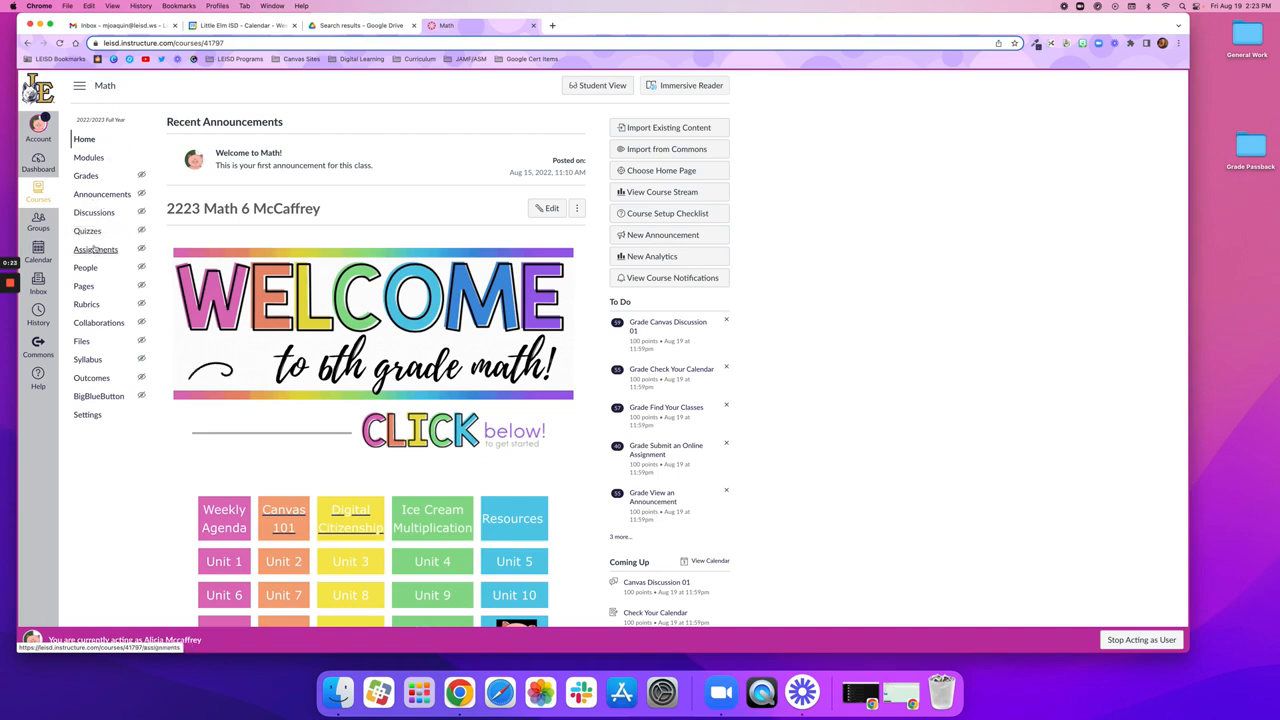
Step: Open the course's assignments list, collapse the Imported Assignments group, and add an assignment group named Formative
{"action": "left_click", "coordinate": [96, 249]}
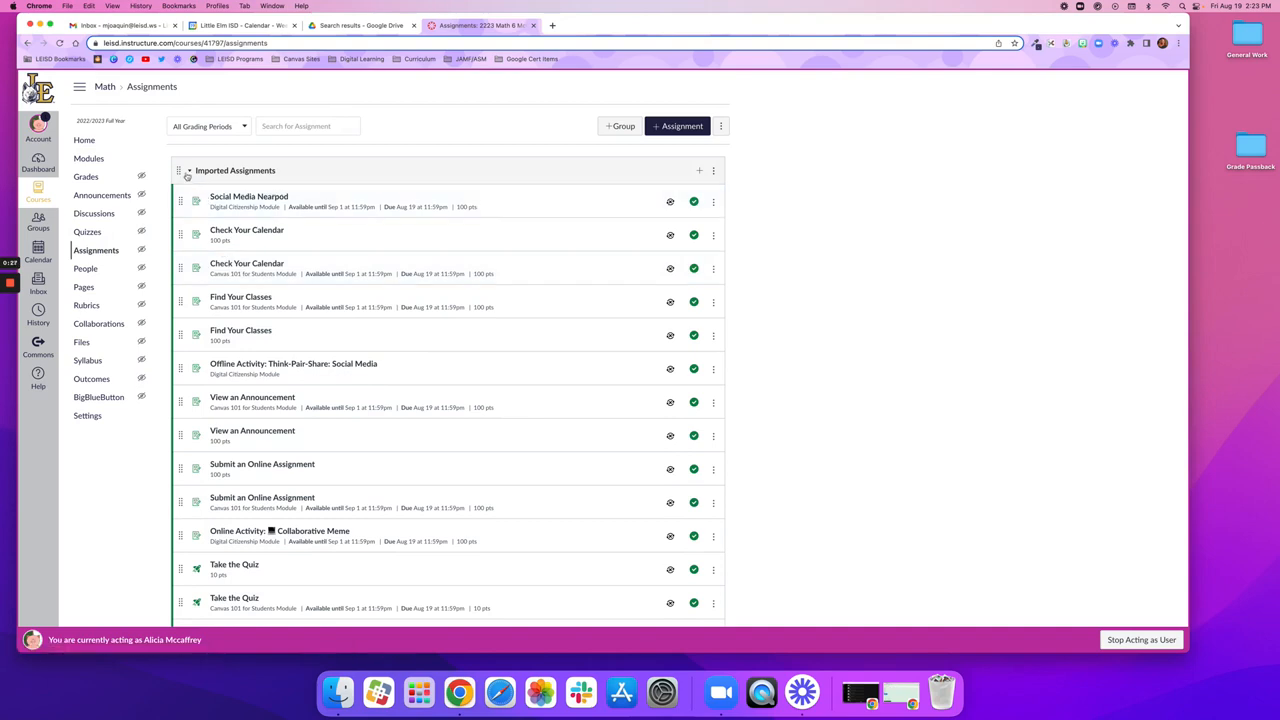
{"action": "left_click", "coordinate": [188, 172]}
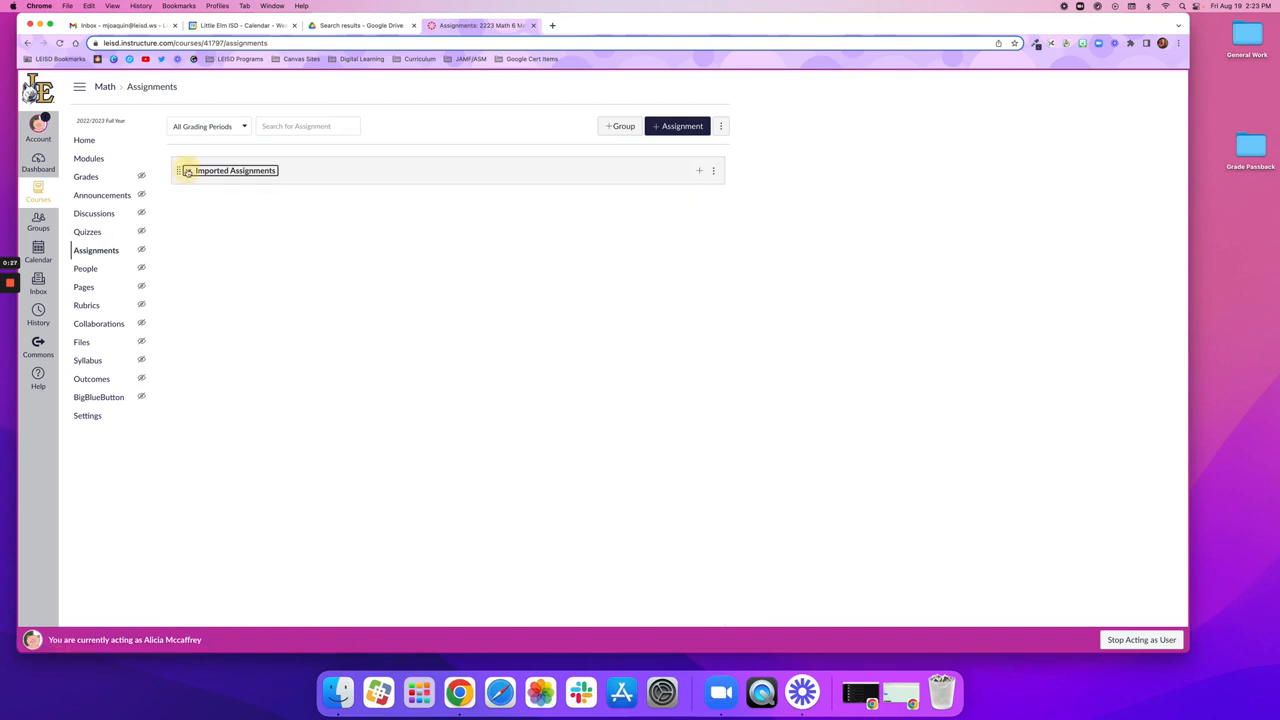
{"action": "left_click", "coordinate": [615, 127]}
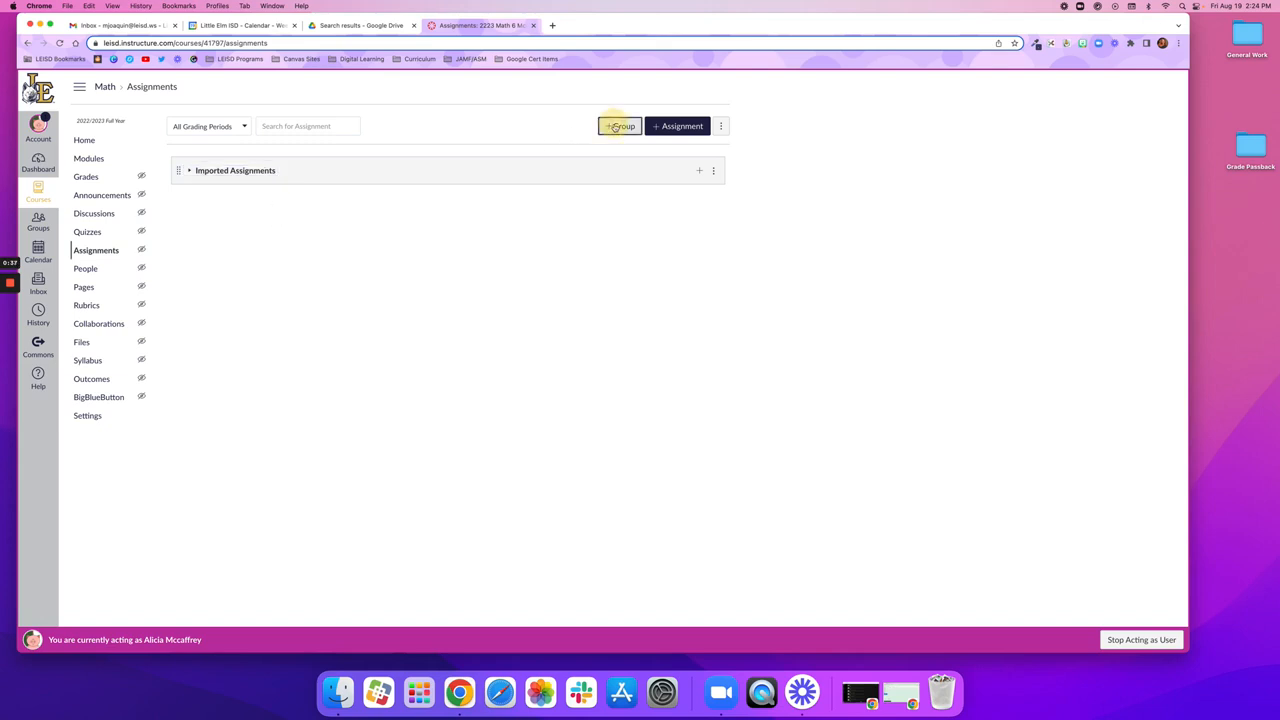
{"action": "left_click", "coordinate": [571, 346]}
{"action": "type", "text": "F"}
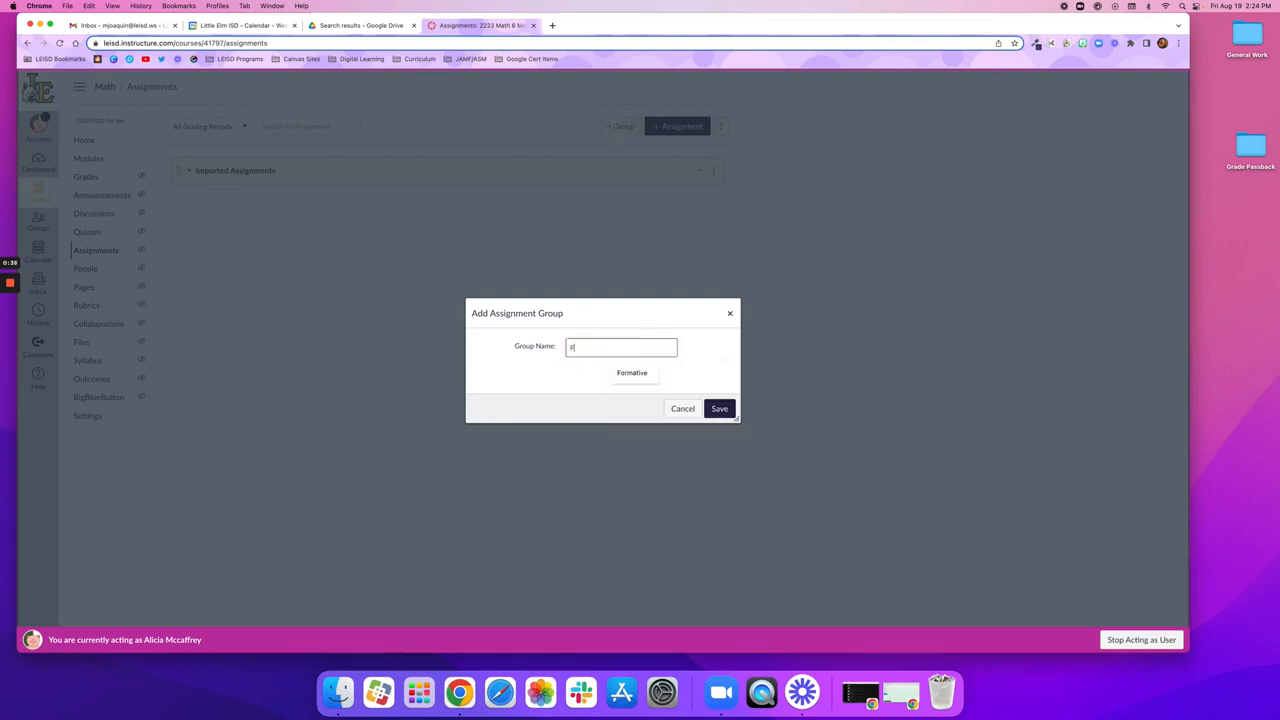
{"action": "type", "text": "ormative"}
{"action": "left_click", "coordinate": [720, 410]}
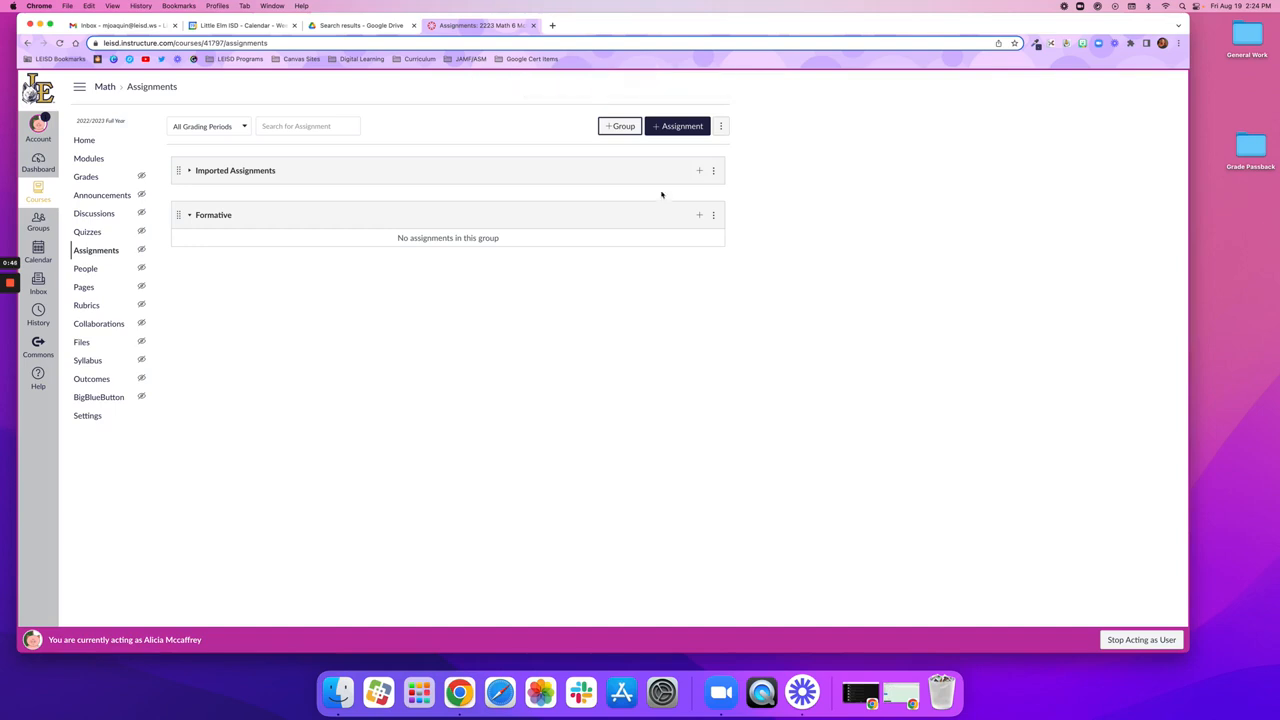
Step: Add another assignment group named Summative
{"action": "left_click", "coordinate": [621, 126]}
{"action": "left_click", "coordinate": [591, 348]}
{"action": "type", "text": "S"}
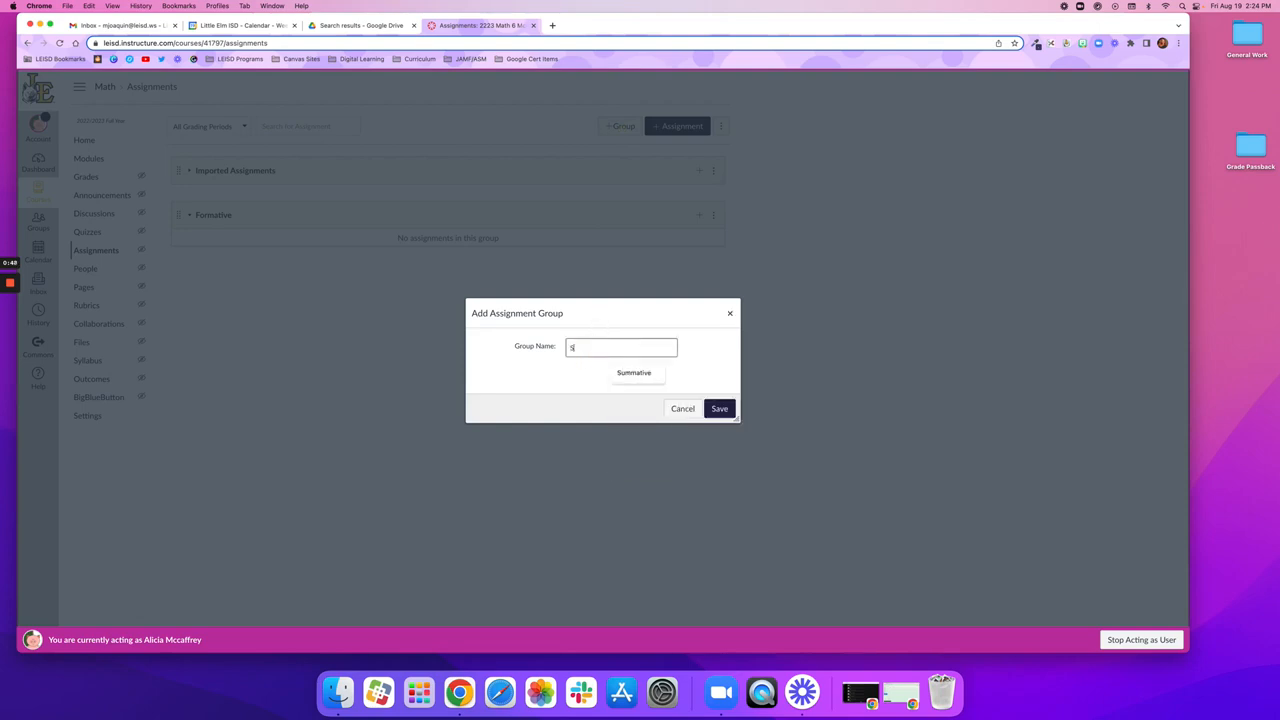
{"action": "type", "text": "ummative"}
{"action": "left_click", "coordinate": [719, 408]}
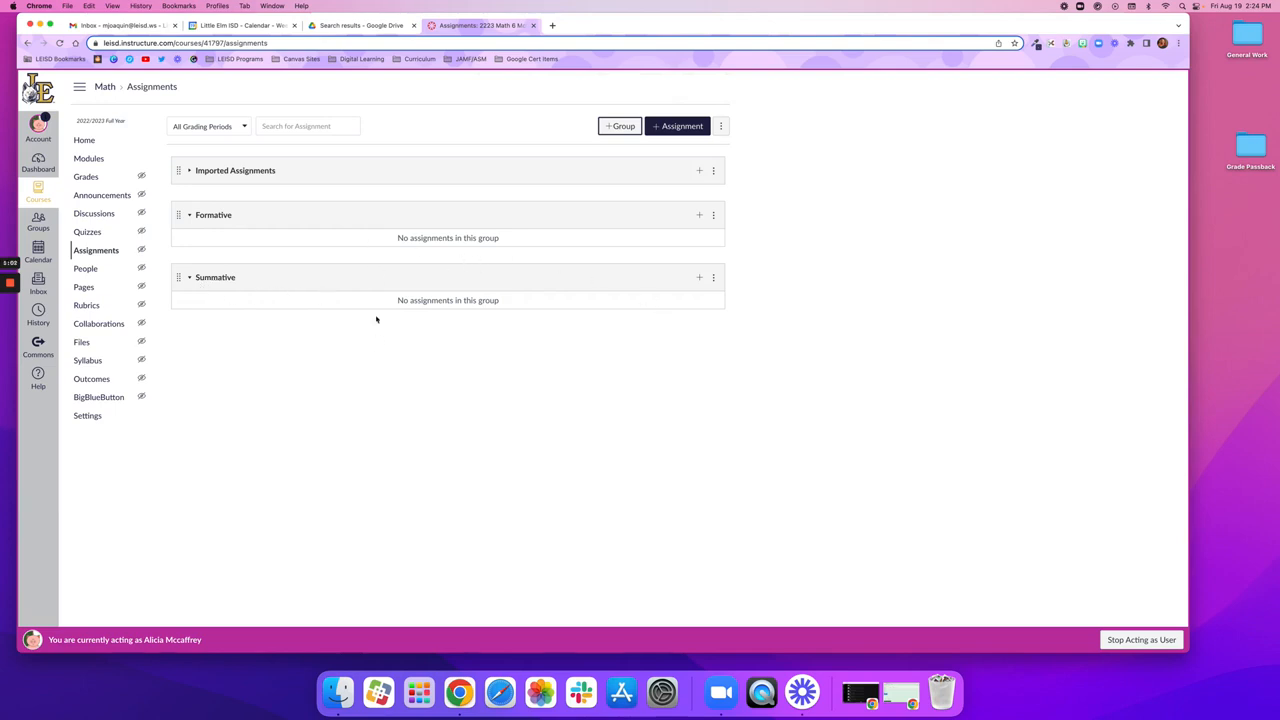
Step: Expand the Imported Assignments group and check both Take the Quiz assignments in separate browser tabs, closing the tabs when done
{"action": "left_click", "coordinate": [189, 171]}
{"action": "scroll", "coordinate": [258, 335], "scroll_direction": "down", "scroll_amount": 3}
{"action": "scroll", "coordinate": [260, 342], "scroll_direction": "down", "scroll_amount": 5}
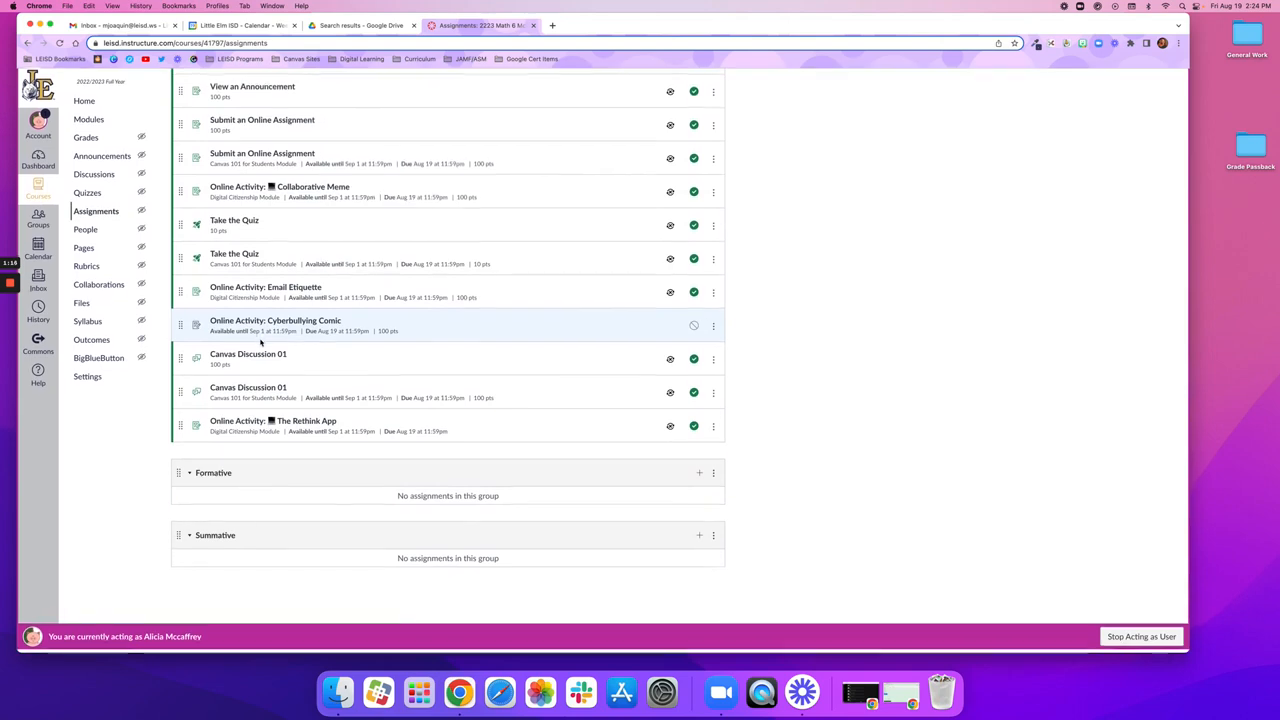
{"action": "scroll", "coordinate": [260, 342], "scroll_direction": "up", "scroll_amount": 1}
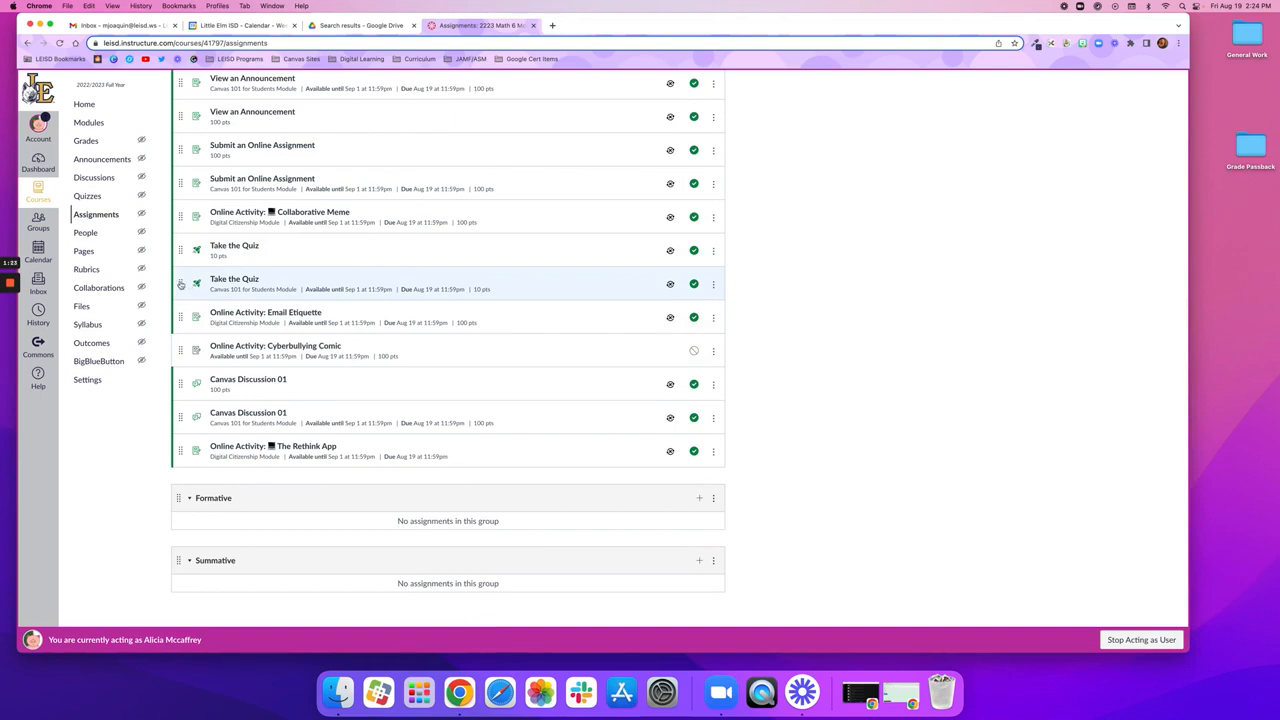
{"action": "right_click", "coordinate": [222, 252]}
{"action": "left_click", "coordinate": [236, 258]}
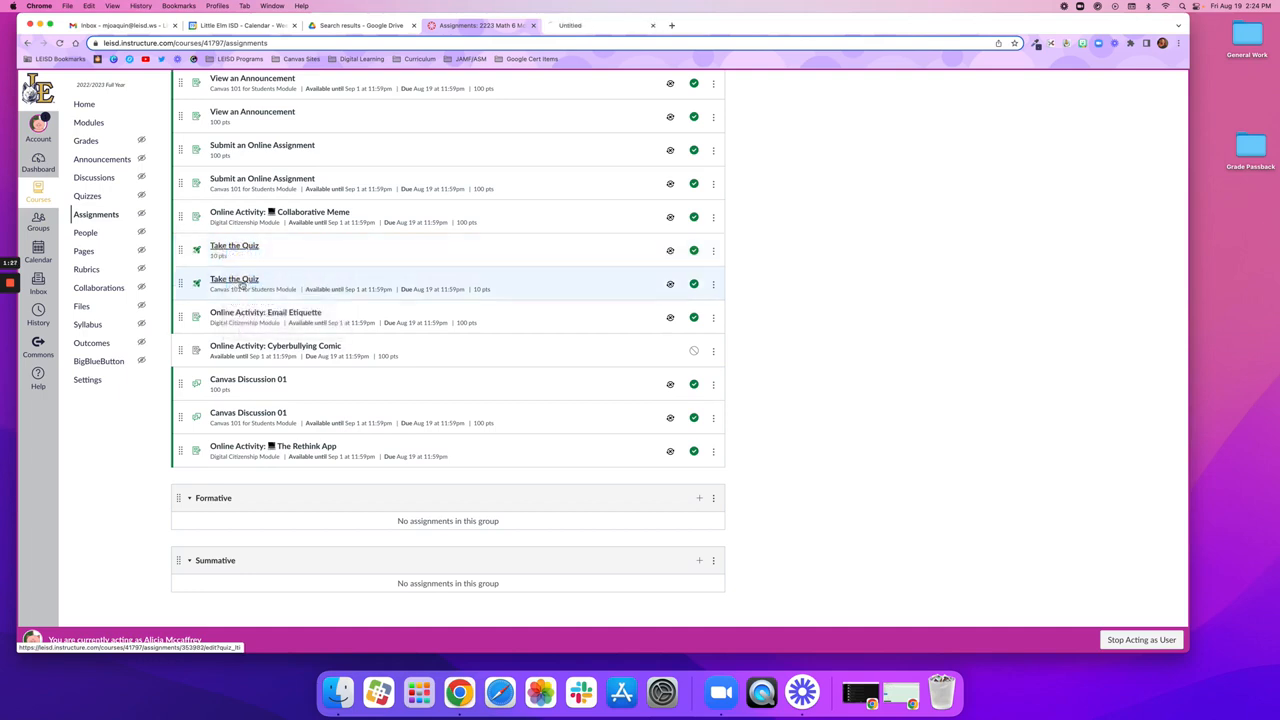
{"action": "right_click", "coordinate": [241, 279]}
{"action": "left_click", "coordinate": [256, 287]}
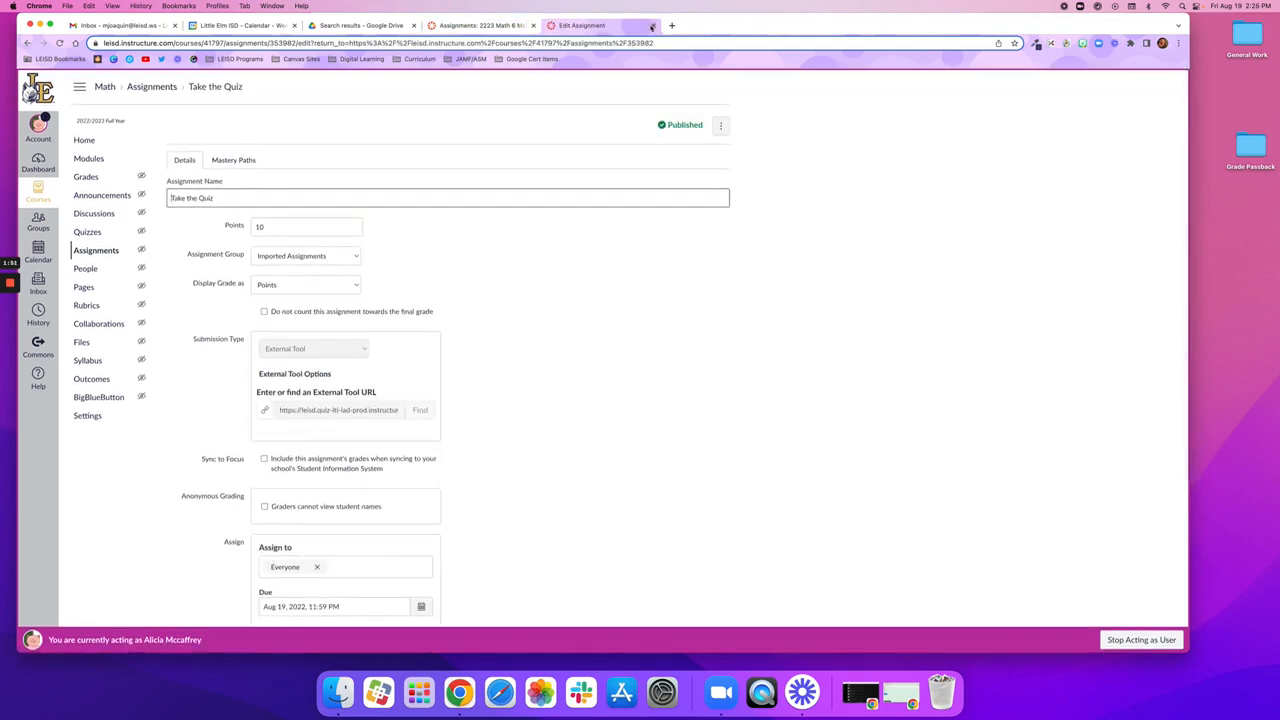
{"action": "left_click", "coordinate": [653, 27]}
{"action": "left_click", "coordinate": [653, 27]}
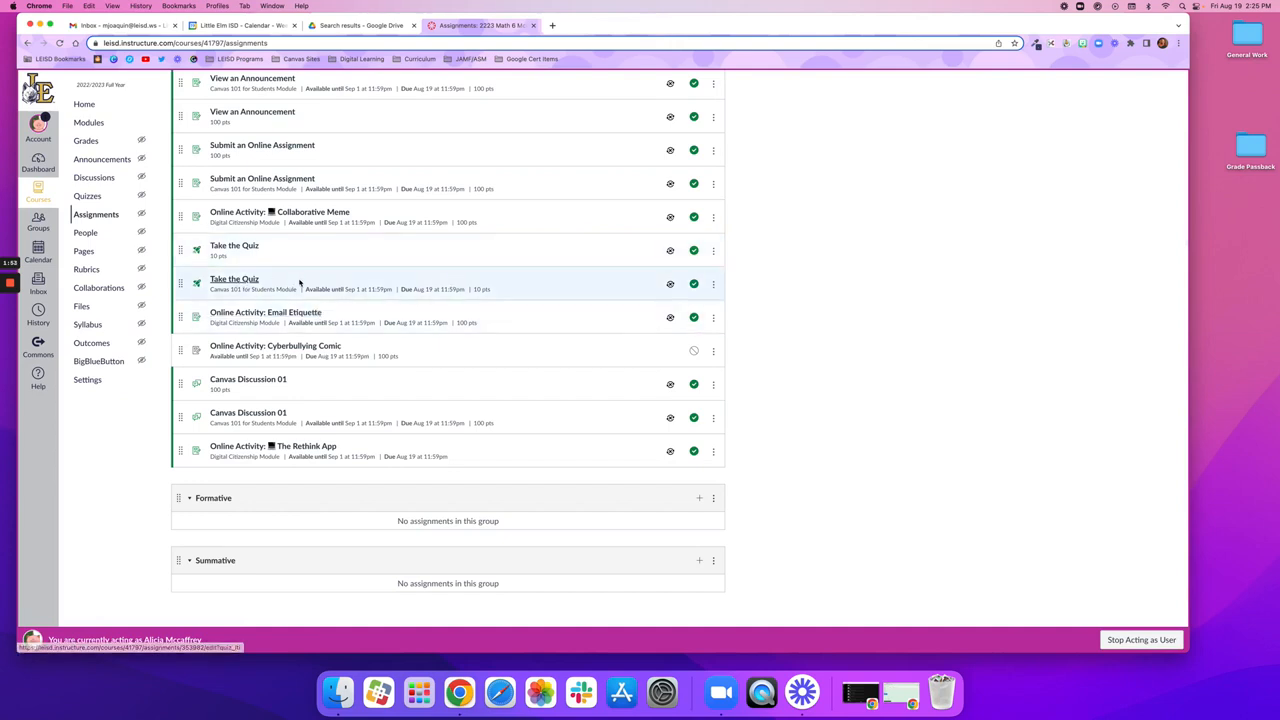
Step: Move the Canvas 101 for Students Take the Quiz assignment into the Formative group, and place that group above Imported Assignments
{"action": "left_click_drag", "start_coordinate": [181, 285], "coordinate": [184, 507]}
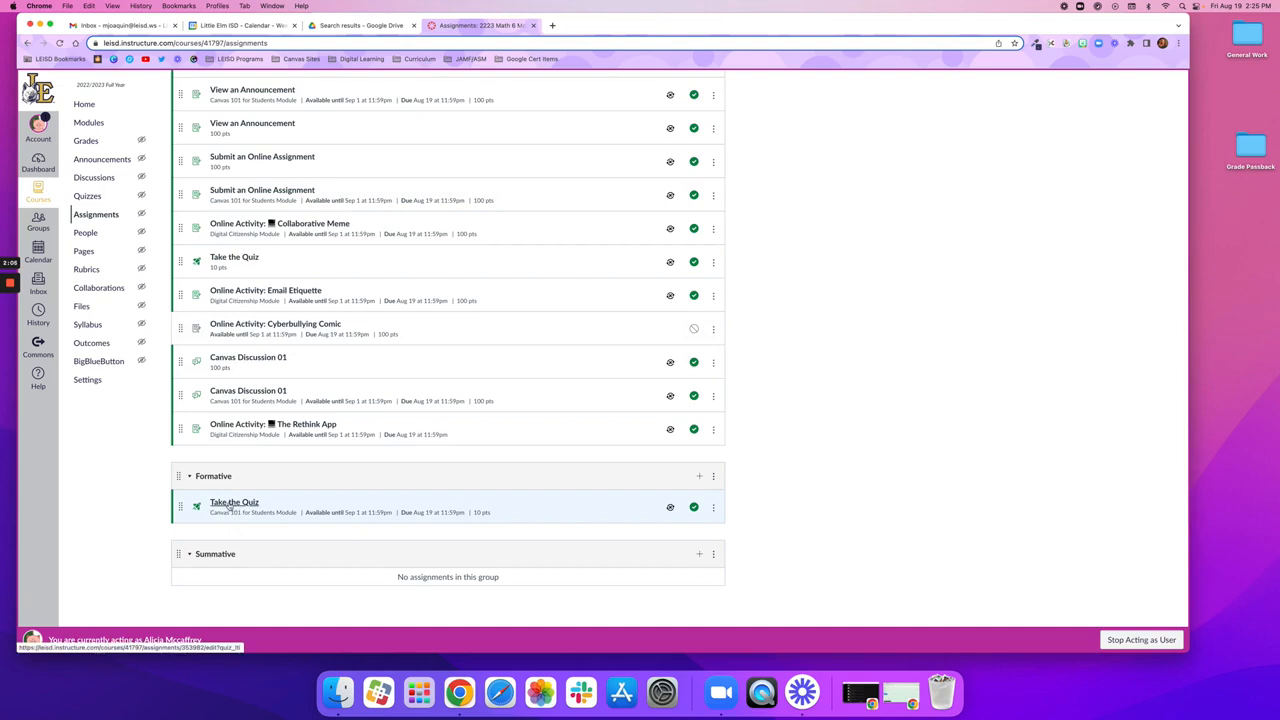
{"action": "scroll", "coordinate": [228, 515], "scroll_direction": "up", "scroll_amount": 1}
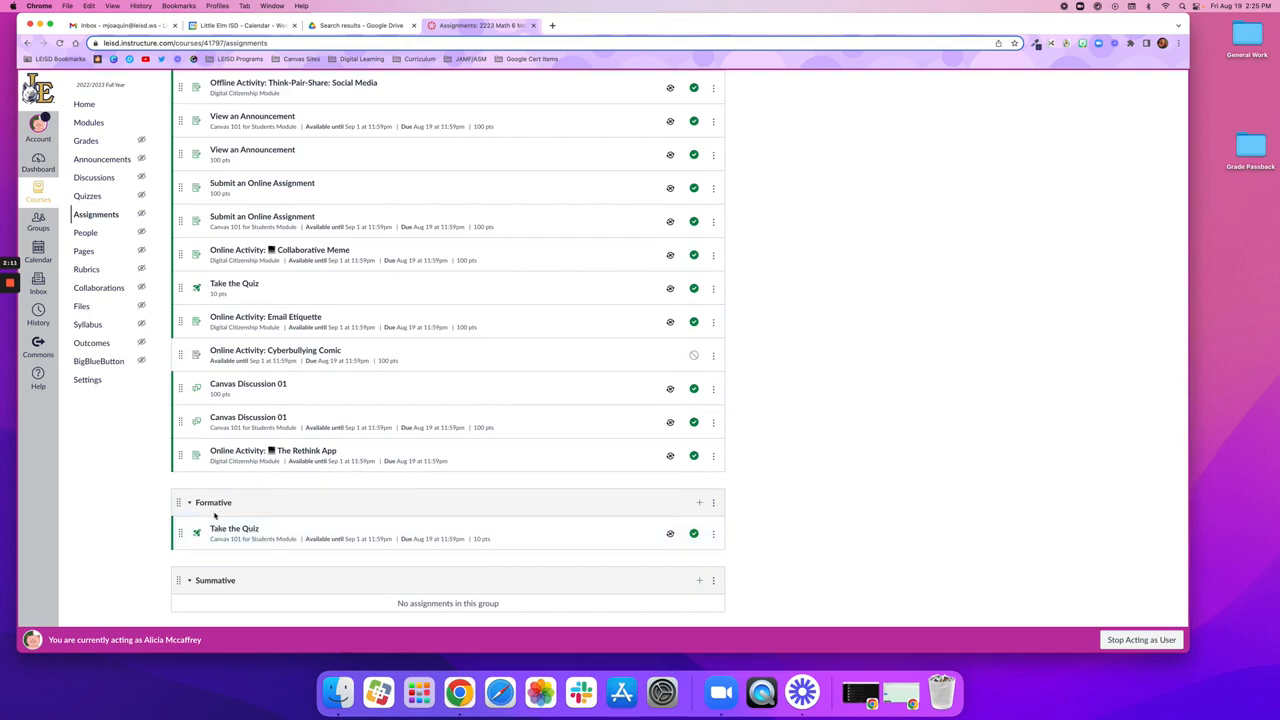
{"action": "left_click_drag", "start_coordinate": [185, 505], "coordinate": [190, 168]}
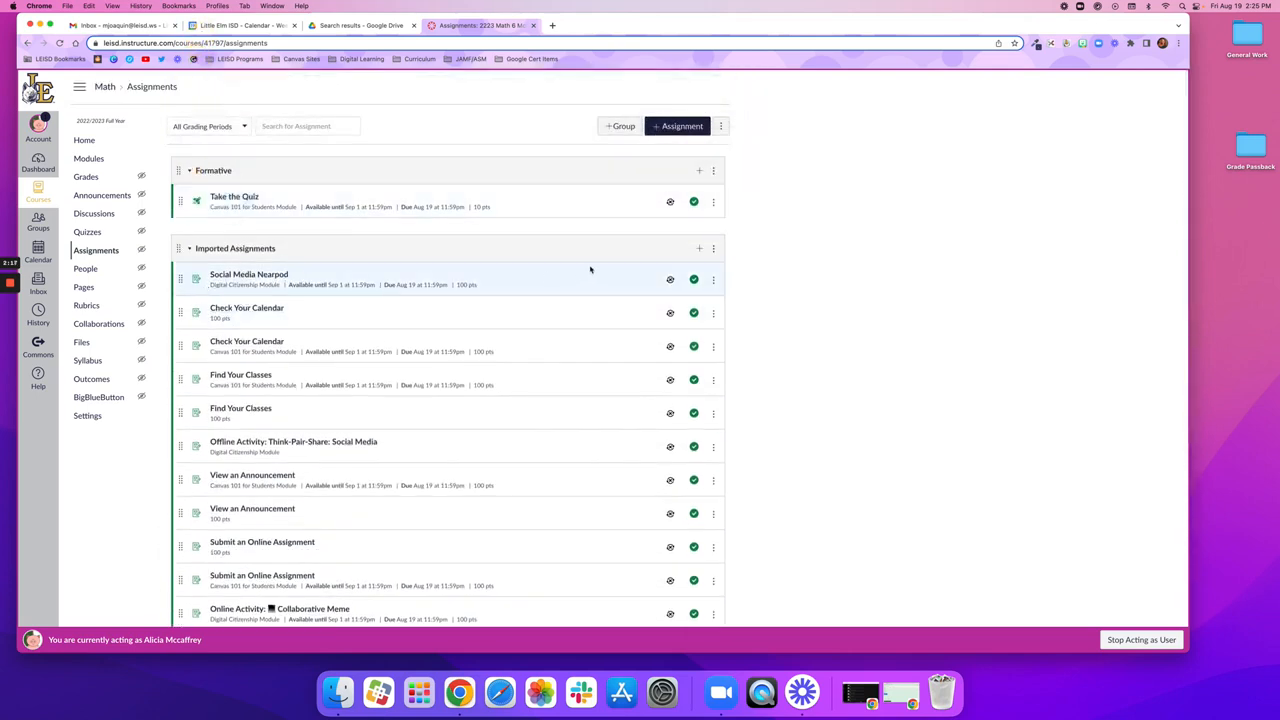
{"action": "left_click", "coordinate": [713, 248]}
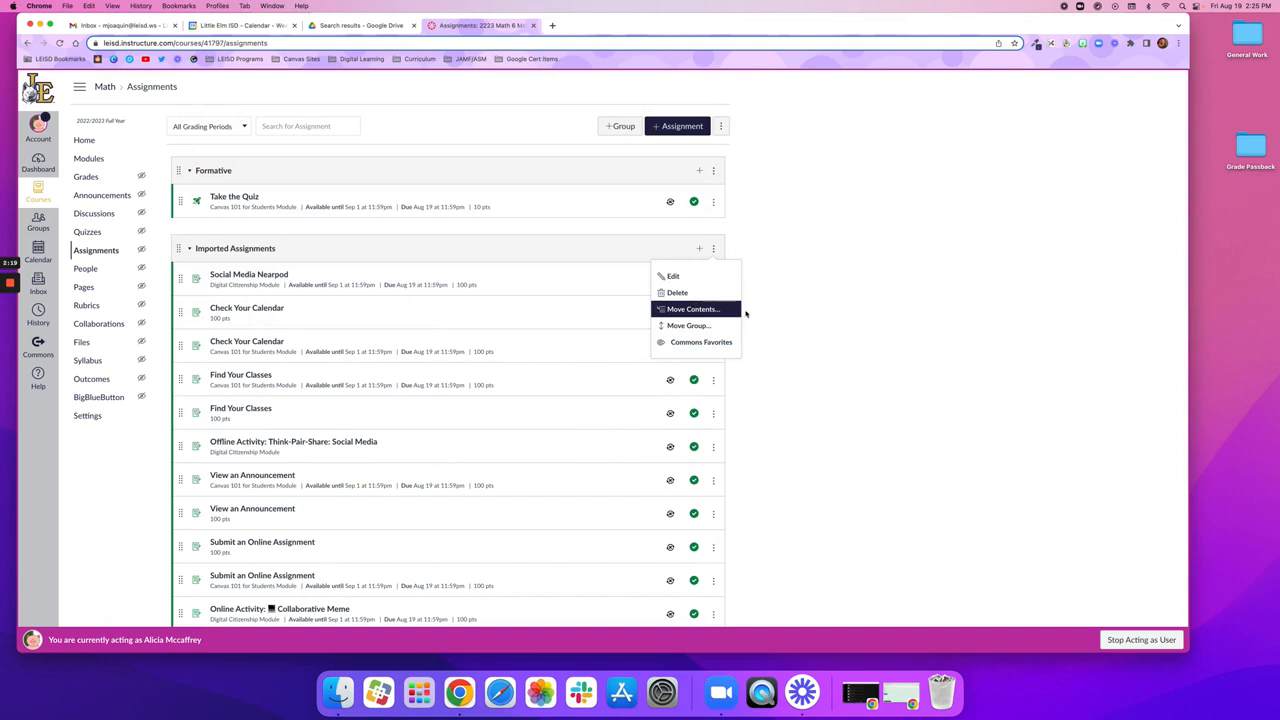
{"action": "left_click", "coordinate": [808, 294]}
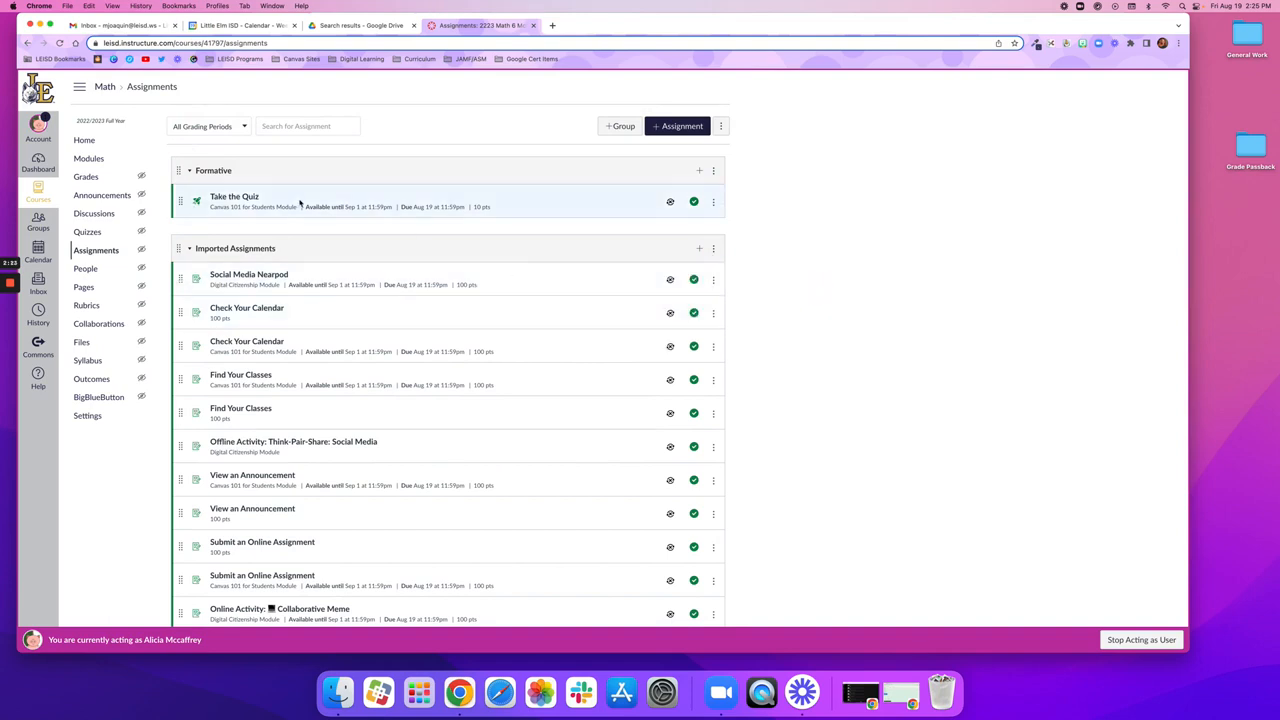
Step: Open the Formative group's Take the Quiz assignment for editing and review its name, points and assignment group
{"action": "left_click", "coordinate": [222, 198]}
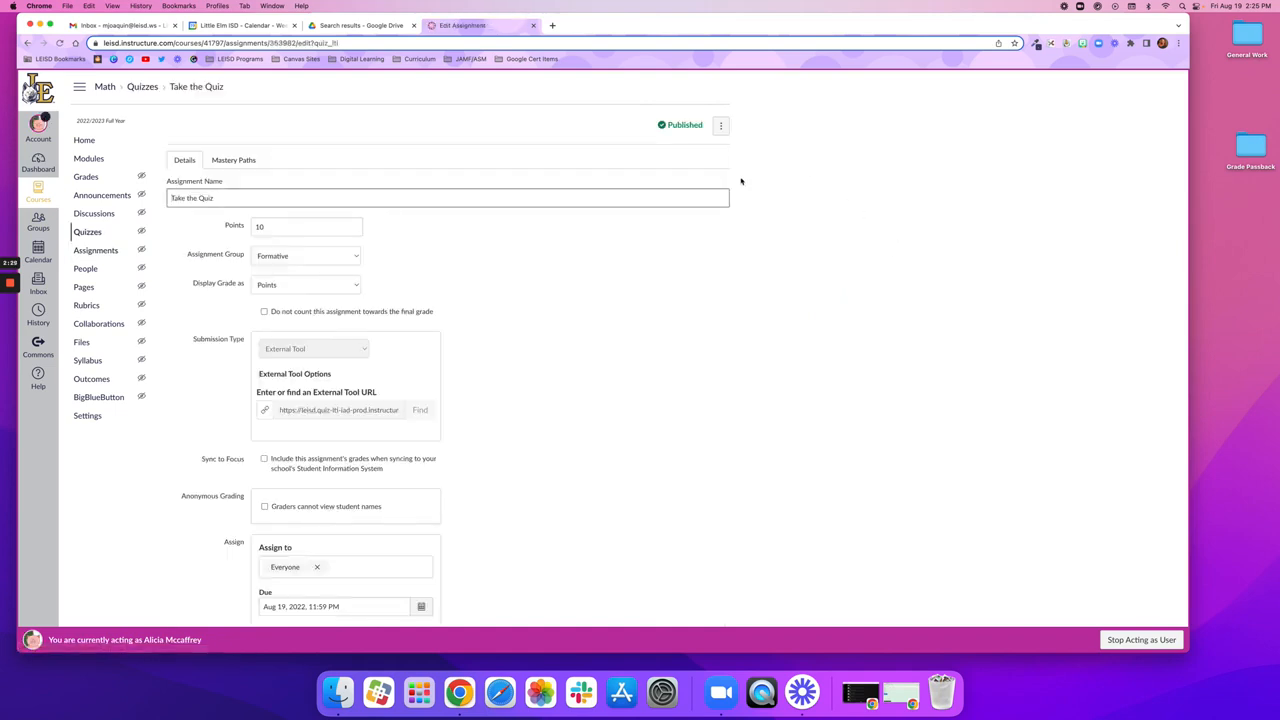
{"action": "left_click_drag", "start_coordinate": [215, 198], "coordinate": [166, 200]}
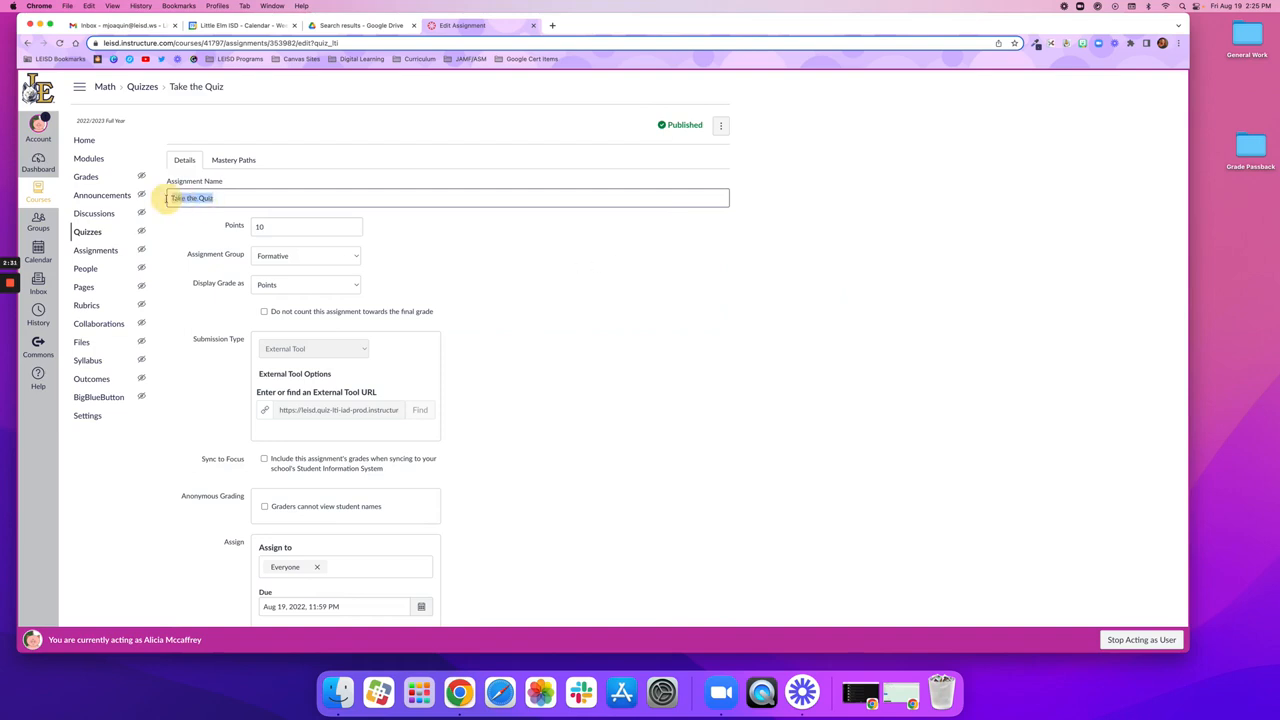
{"action": "left_click", "coordinate": [230, 200]}
{"action": "left_click_drag", "start_coordinate": [270, 230], "coordinate": [258, 229]}
{"action": "type", "text": "1"}
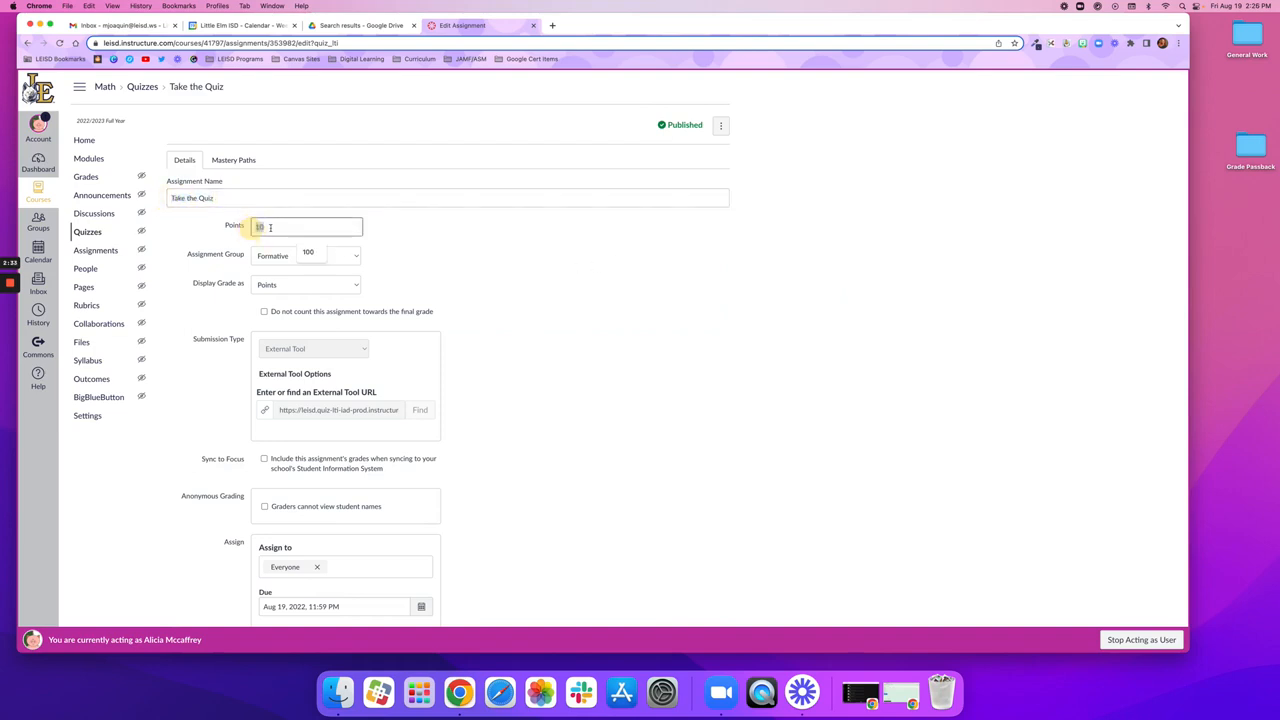
{"action": "type", "text": "0"}
{"action": "left_click", "coordinate": [217, 254]}
{"action": "left_click", "coordinate": [279, 257]}
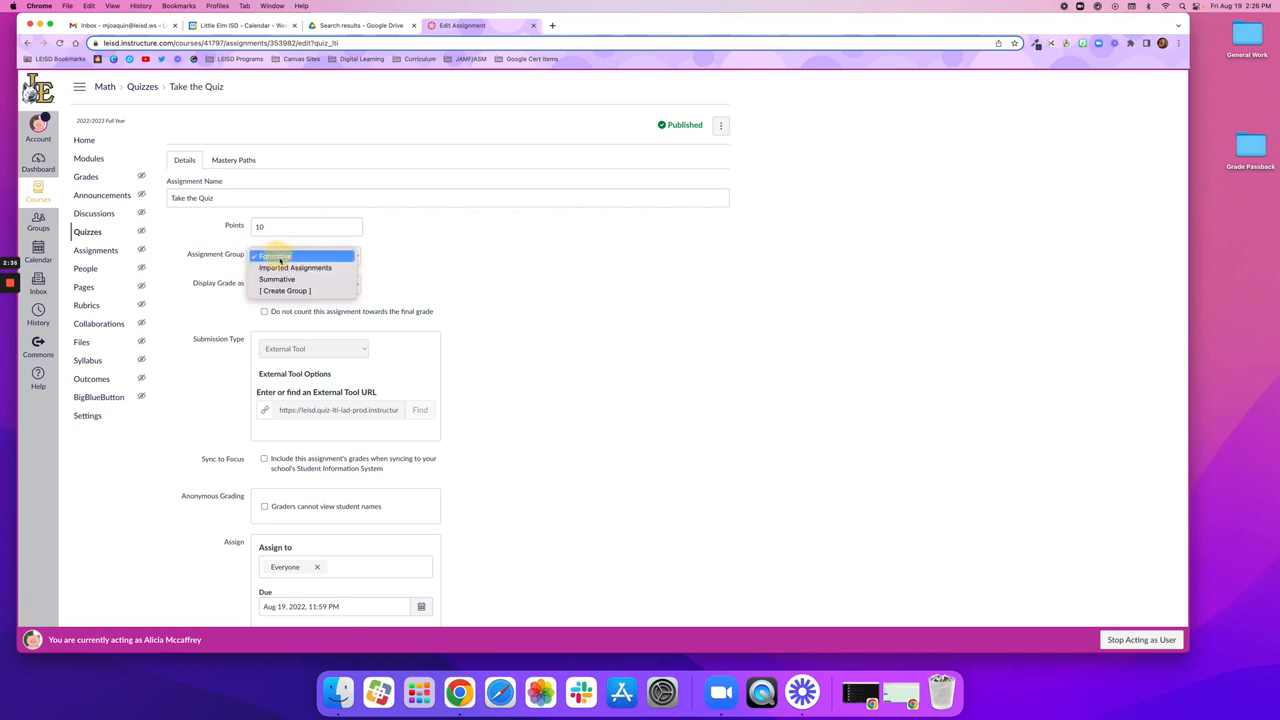
{"action": "left_click", "coordinate": [270, 256]}
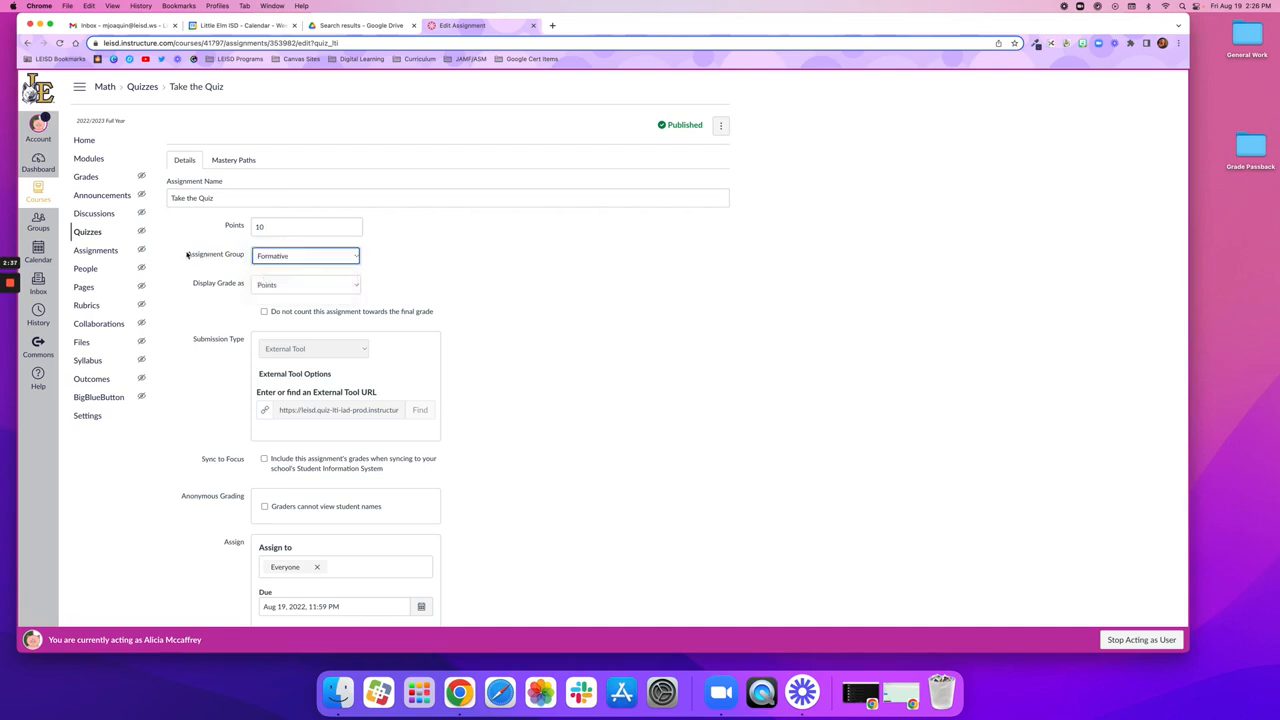
{"action": "left_click_drag", "start_coordinate": [187, 254], "coordinate": [403, 257]}
{"action": "left_click", "coordinate": [403, 257]}
Step: Enable Sync to Focus for the Take the Quiz assignment, check its due date, and save the assignment
{"action": "scroll", "coordinate": [435, 310], "scroll_direction": "down", "scroll_amount": 5}
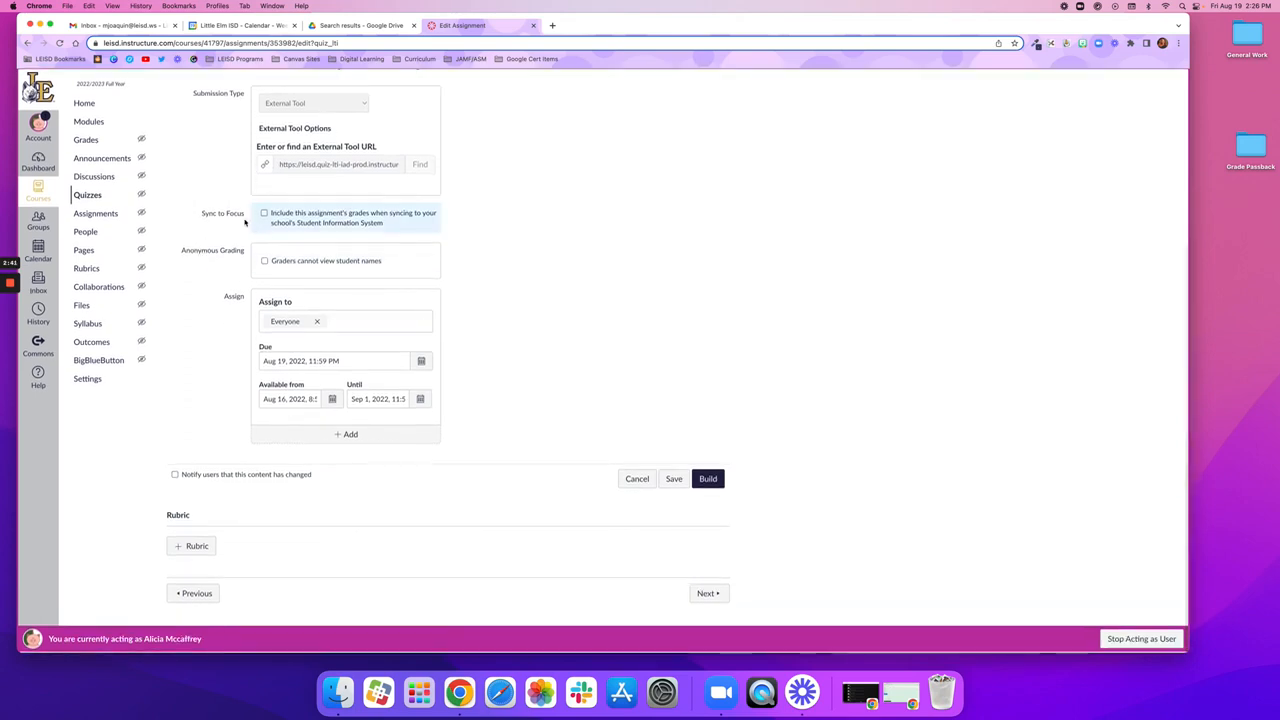
{"action": "left_click_drag", "start_coordinate": [201, 213], "coordinate": [248, 217]}
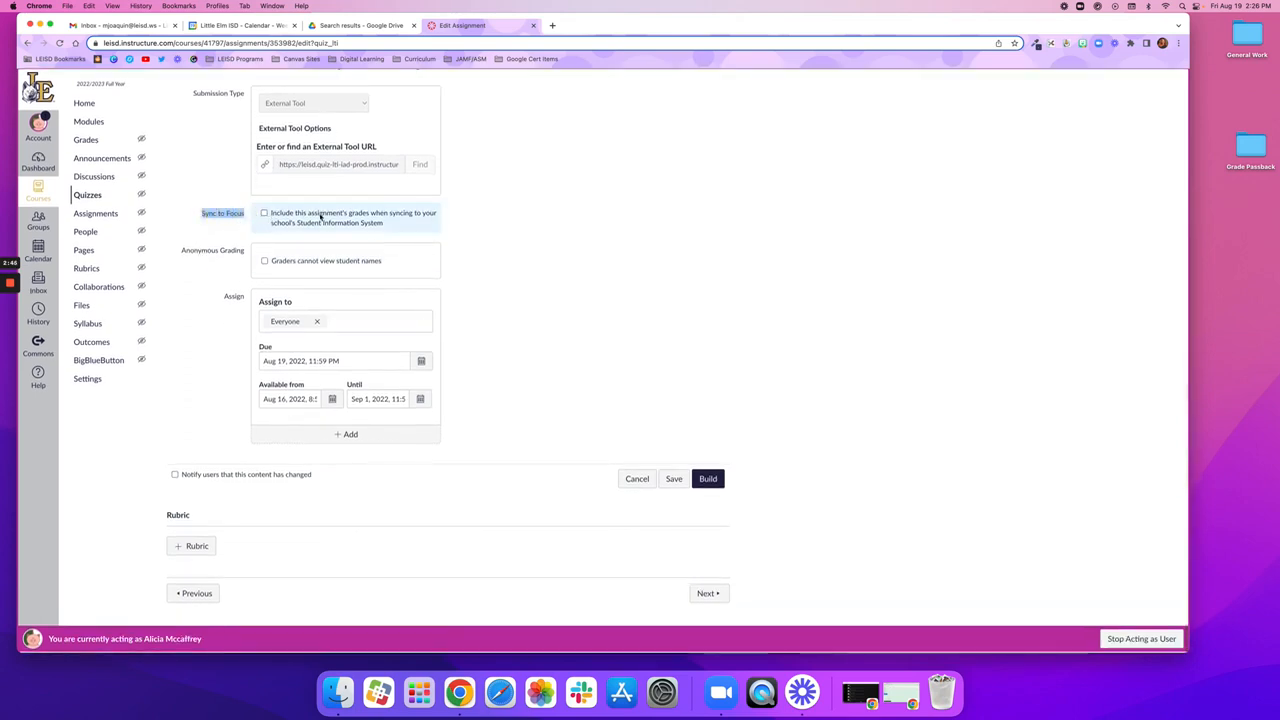
{"action": "left_click", "coordinate": [264, 213]}
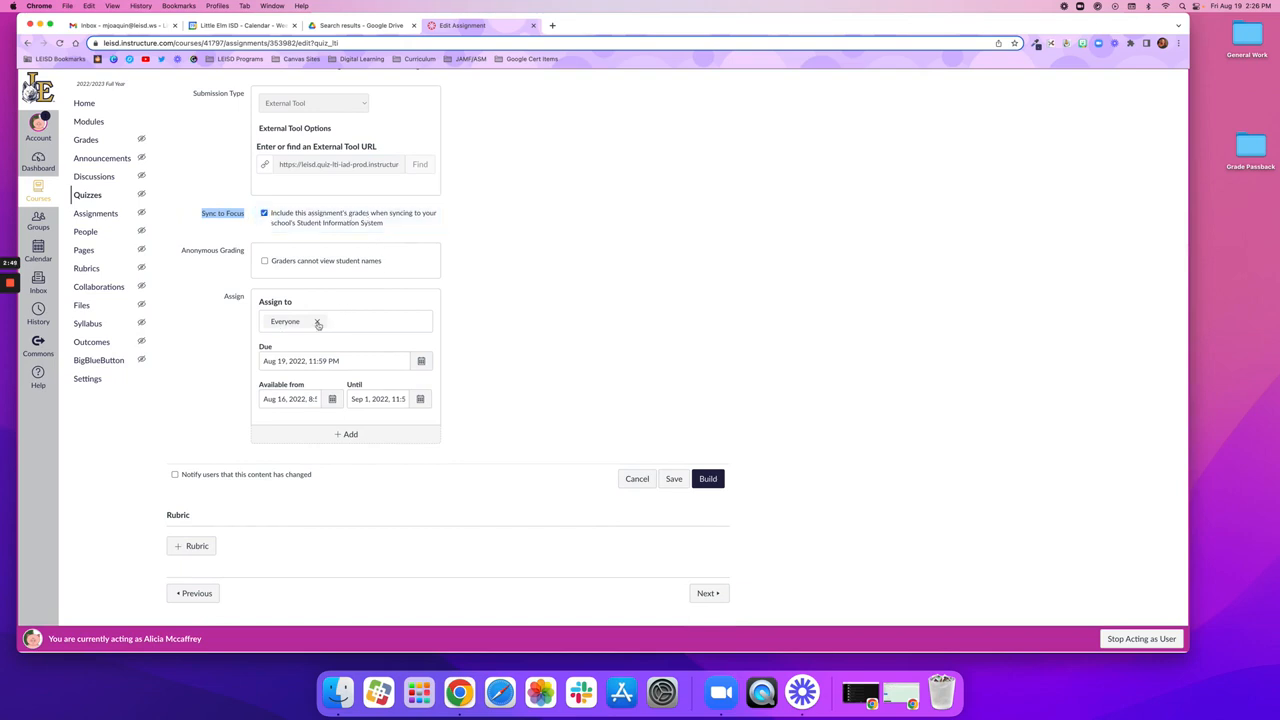
{"action": "left_click_drag", "start_coordinate": [395, 360], "coordinate": [252, 360]}
{"action": "left_click", "coordinate": [517, 341]}
{"action": "left_click", "coordinate": [674, 478]}
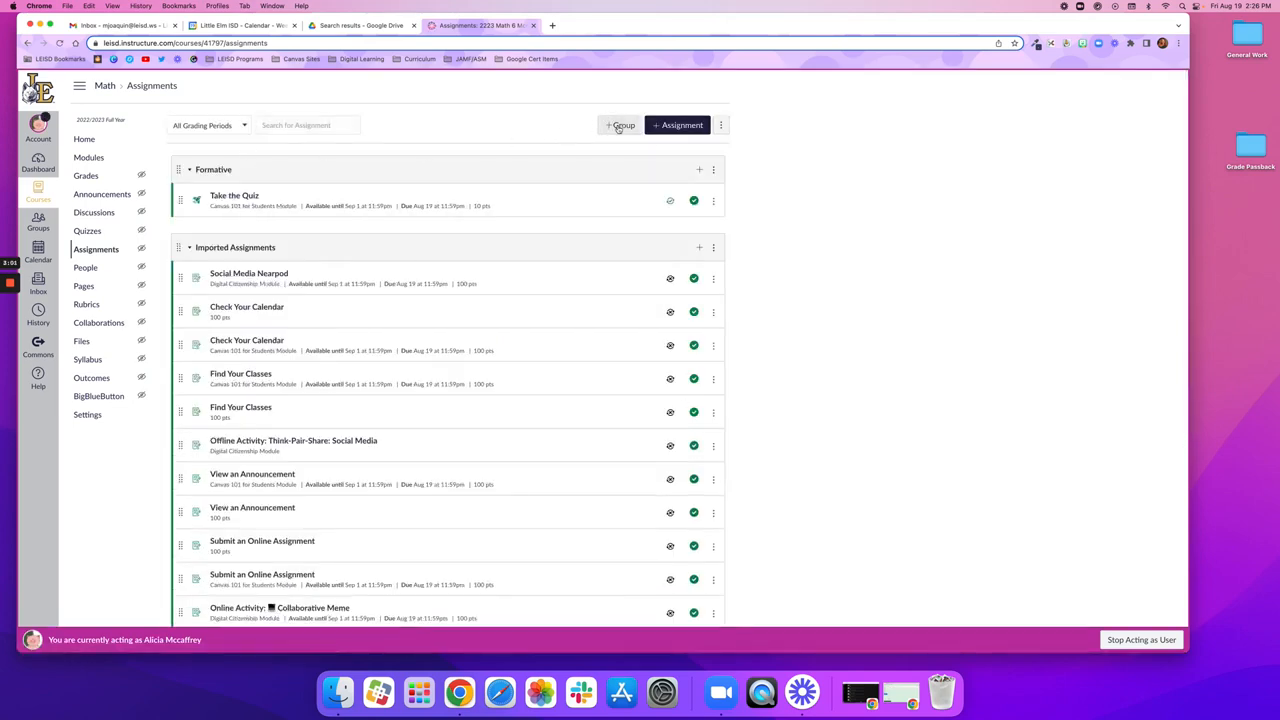
Step: Reopen Take the Quiz to recheck its points, assignment group, Sync to Focus option and due date, and save it again
{"action": "left_click", "coordinate": [248, 197]}
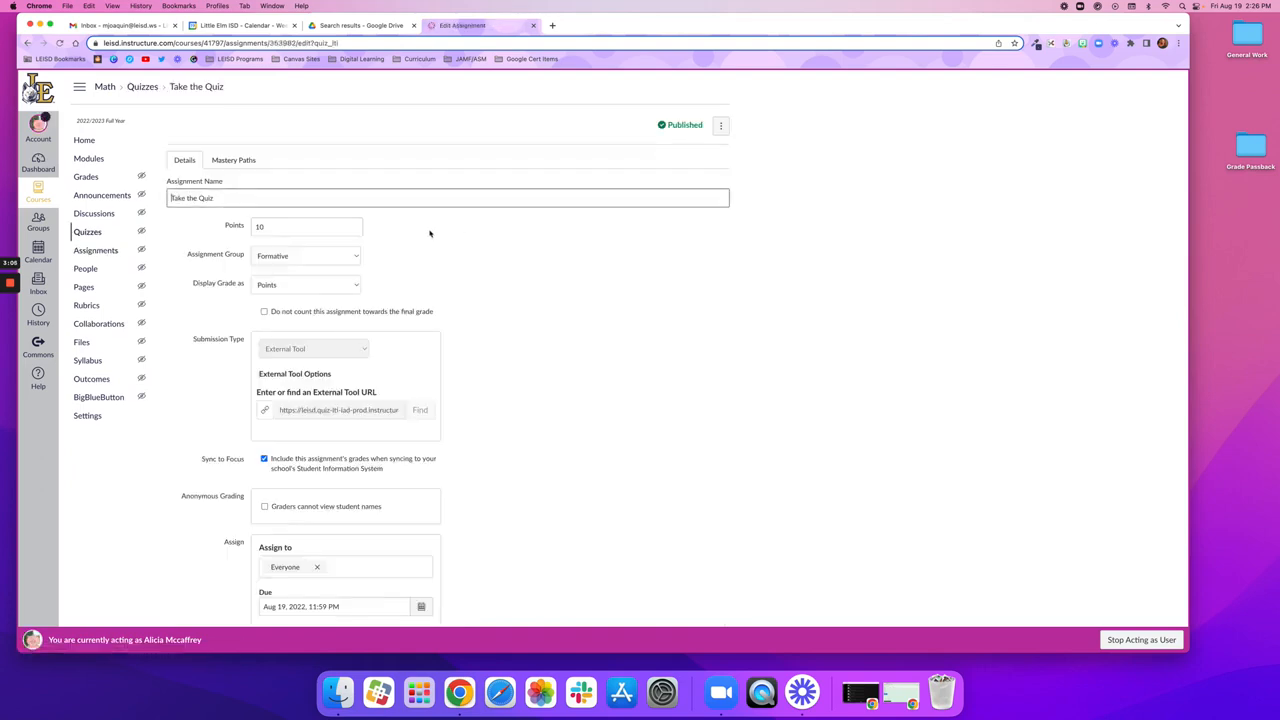
{"action": "left_click", "coordinate": [292, 226]}
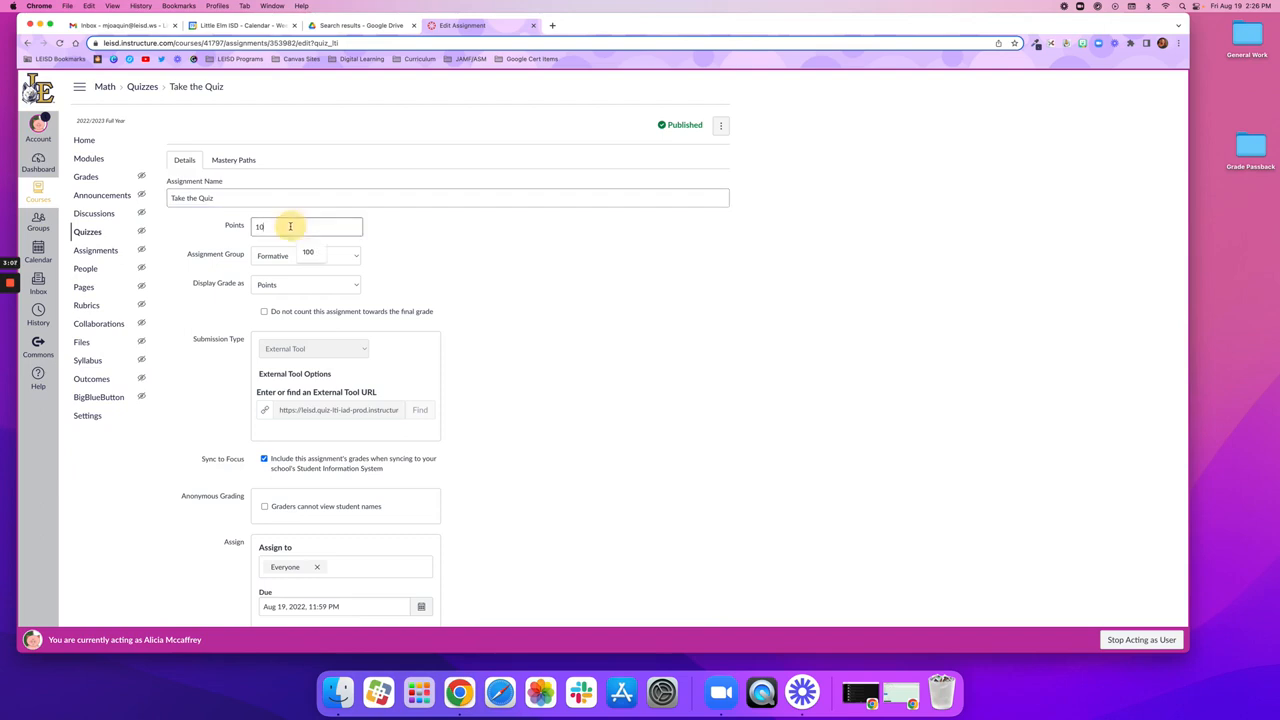
{"action": "left_click", "coordinate": [287, 257]}
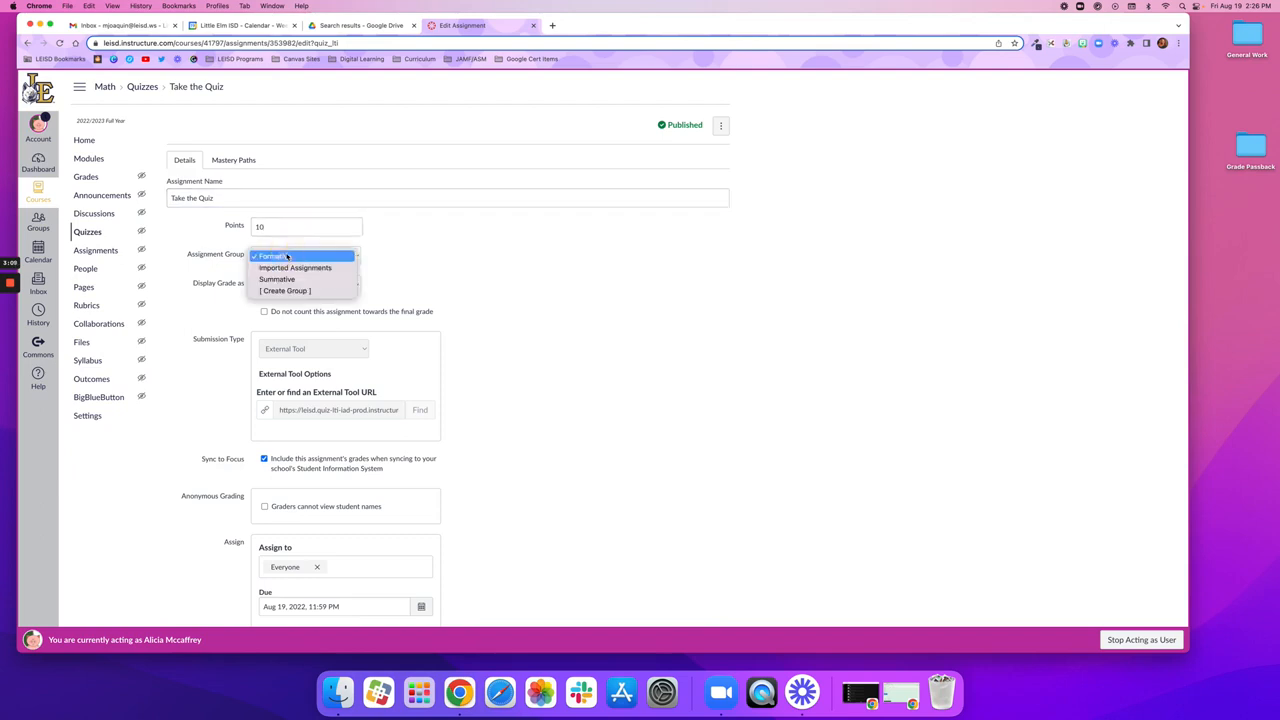
{"action": "left_click", "coordinate": [574, 288]}
{"action": "scroll", "coordinate": [531, 325], "scroll_direction": "down", "scroll_amount": 2}
{"action": "scroll", "coordinate": [531, 325], "scroll_direction": "down", "scroll_amount": 1}
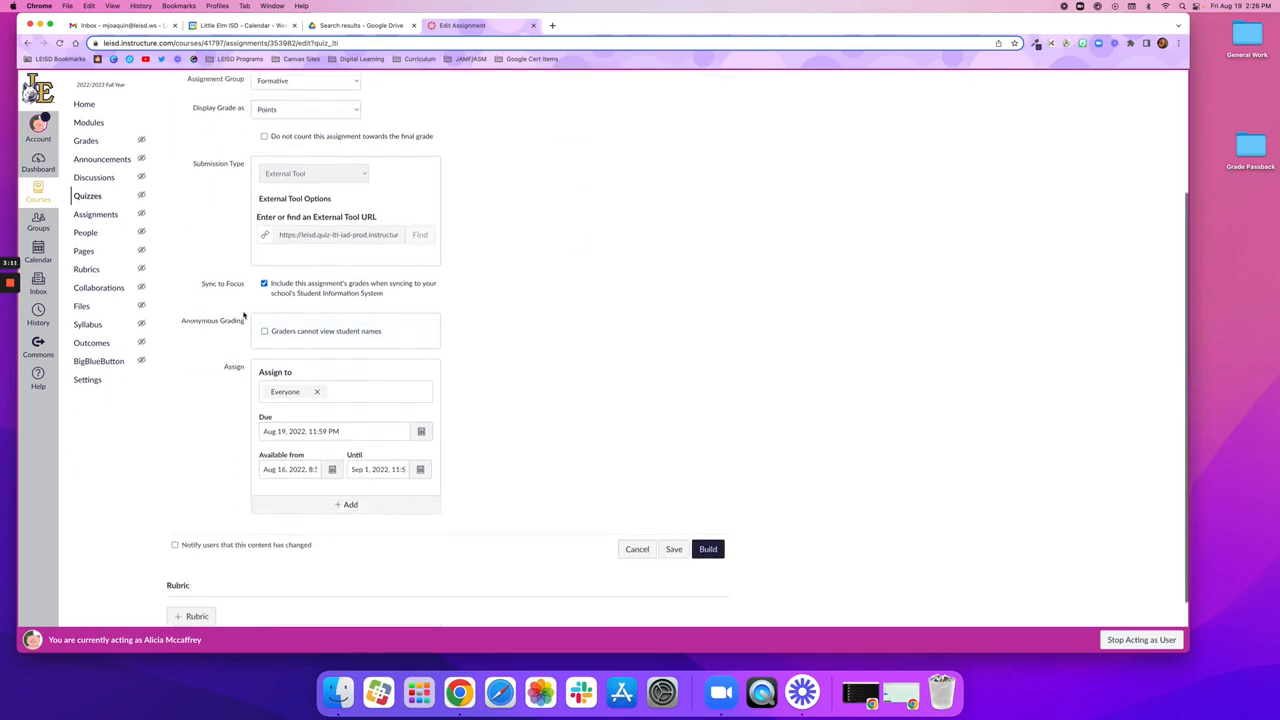
{"action": "left_click_drag", "start_coordinate": [208, 284], "coordinate": [246, 285]}
{"action": "left_click", "coordinate": [300, 350]}
{"action": "scroll", "coordinate": [343, 397], "scroll_direction": "up", "scroll_amount": 1}
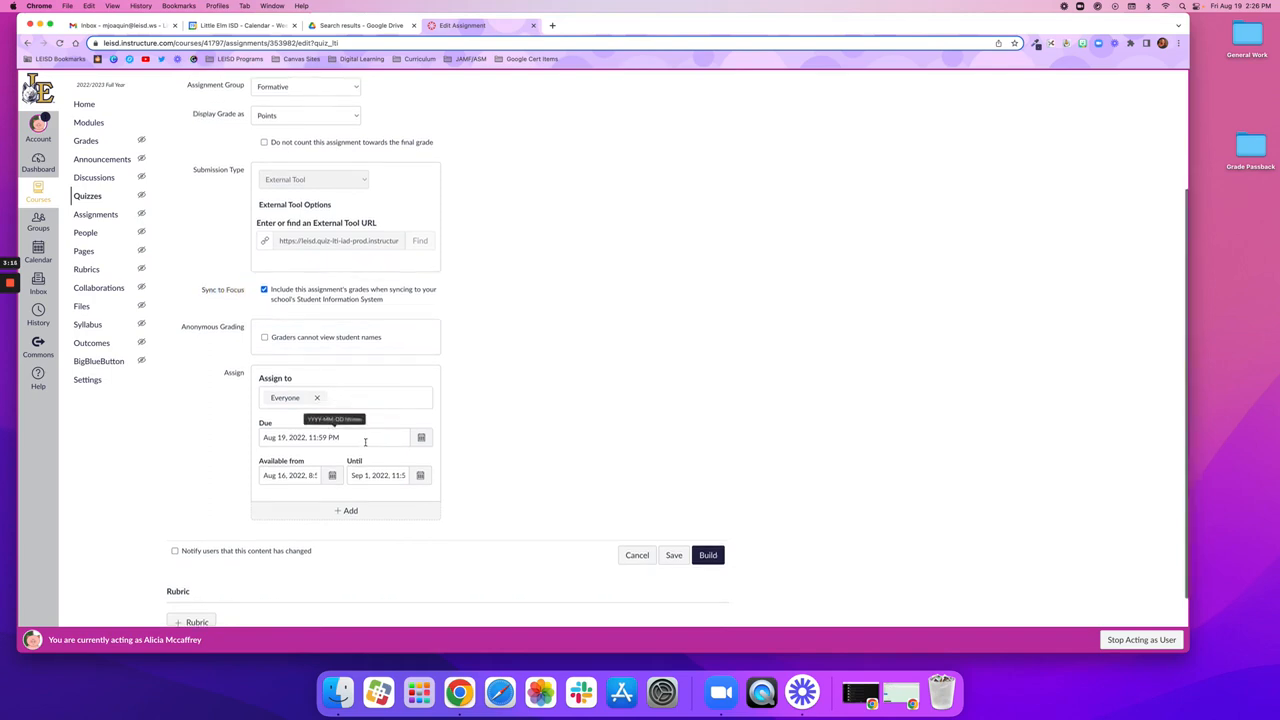
{"action": "left_click", "coordinate": [674, 556]}
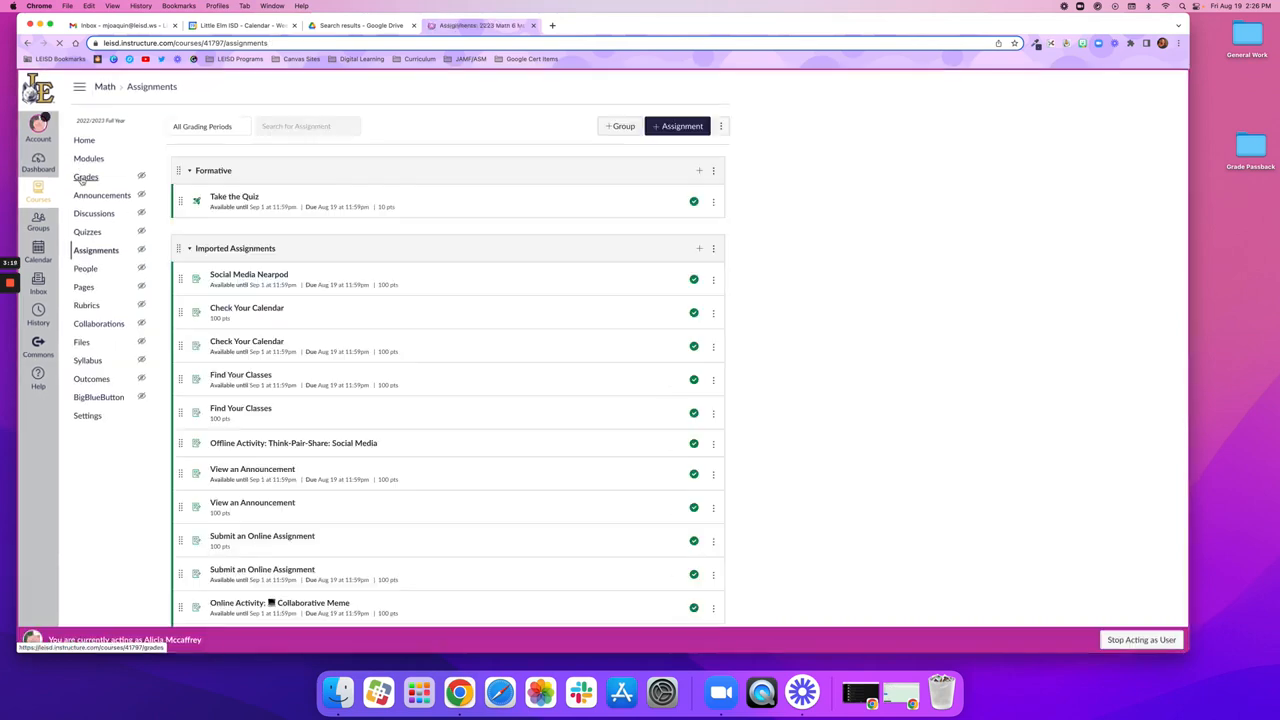
Step: Start a Sync to SIS from the course gradebook and post the Take the Quiz grades for all sections
{"action": "left_click", "coordinate": [82, 180]}
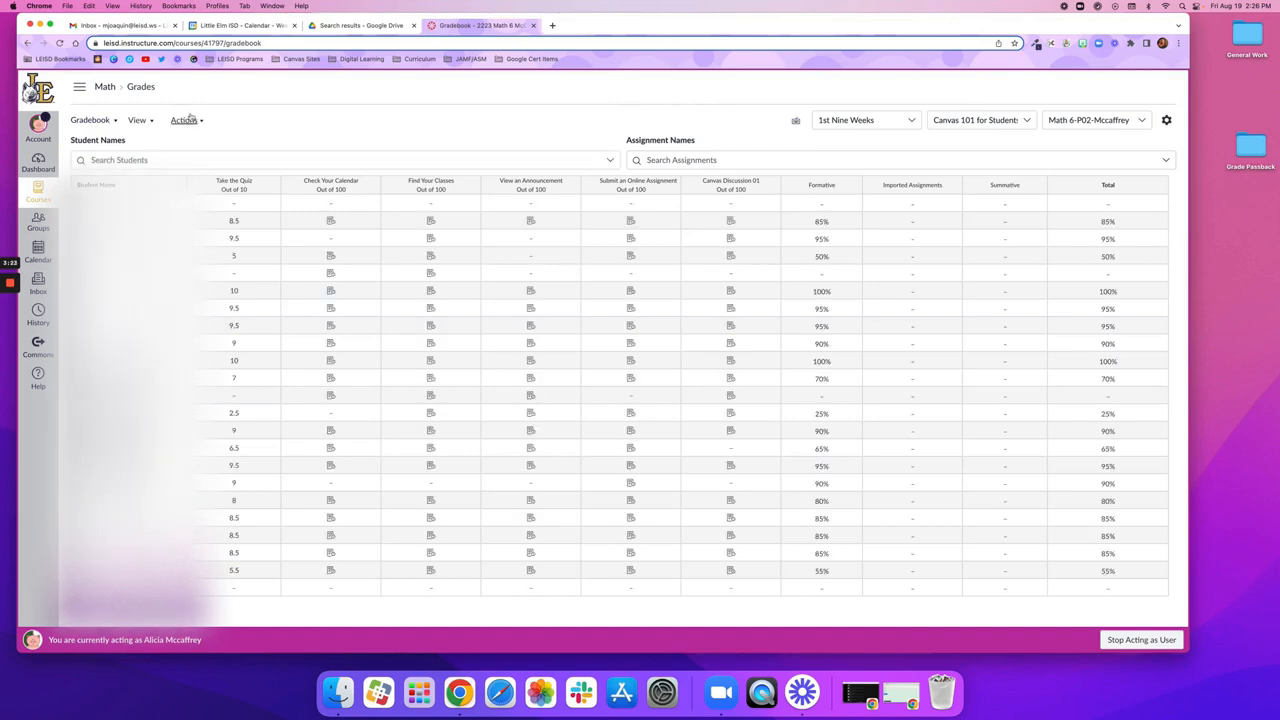
{"action": "left_click", "coordinate": [186, 120]}
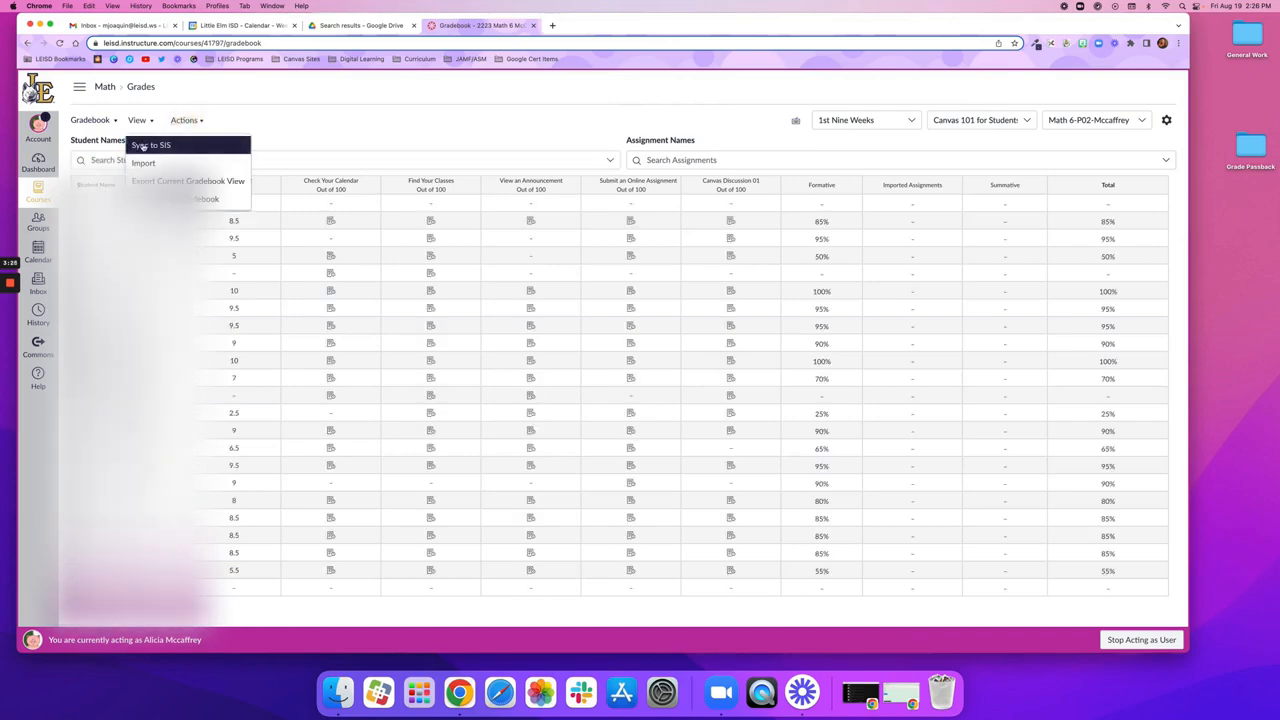
{"action": "left_click", "coordinate": [174, 147]}
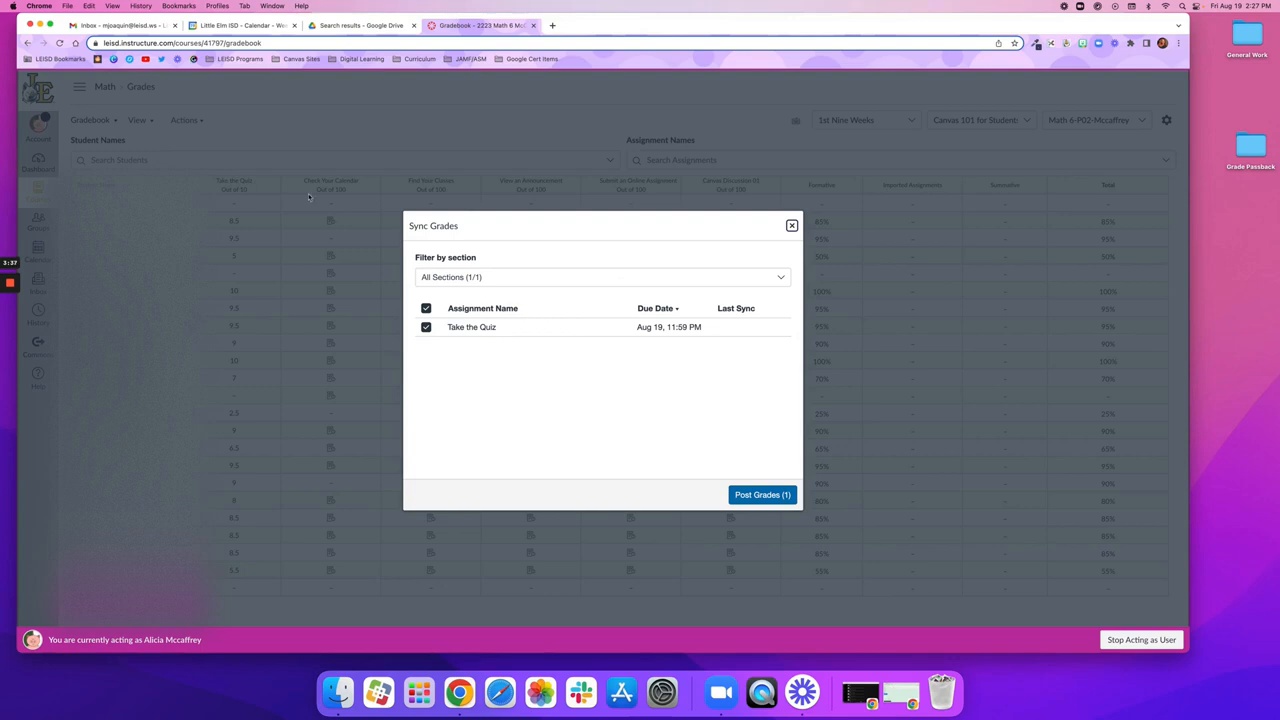
{"action": "left_click", "coordinate": [776, 496]}
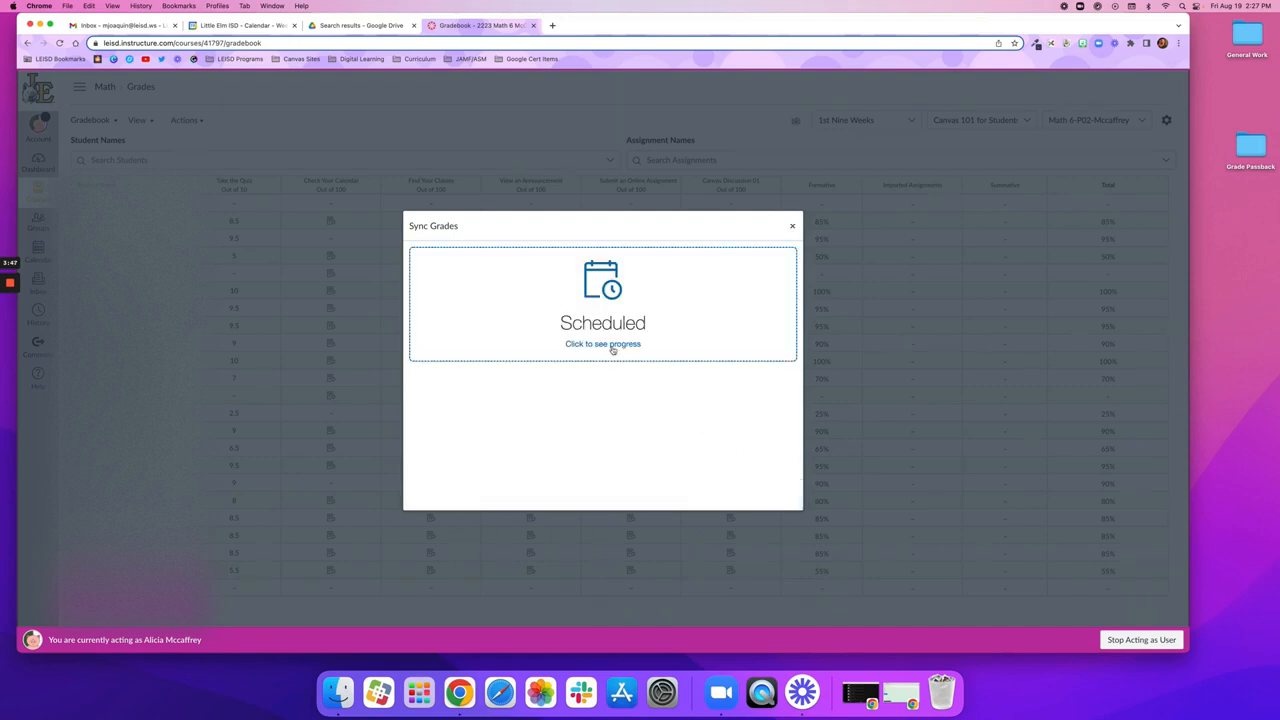
Step: Open the grade sync progress history and refresh it repeatedly to follow the sync job's current stage
{"action": "left_click", "coordinate": [613, 345]}
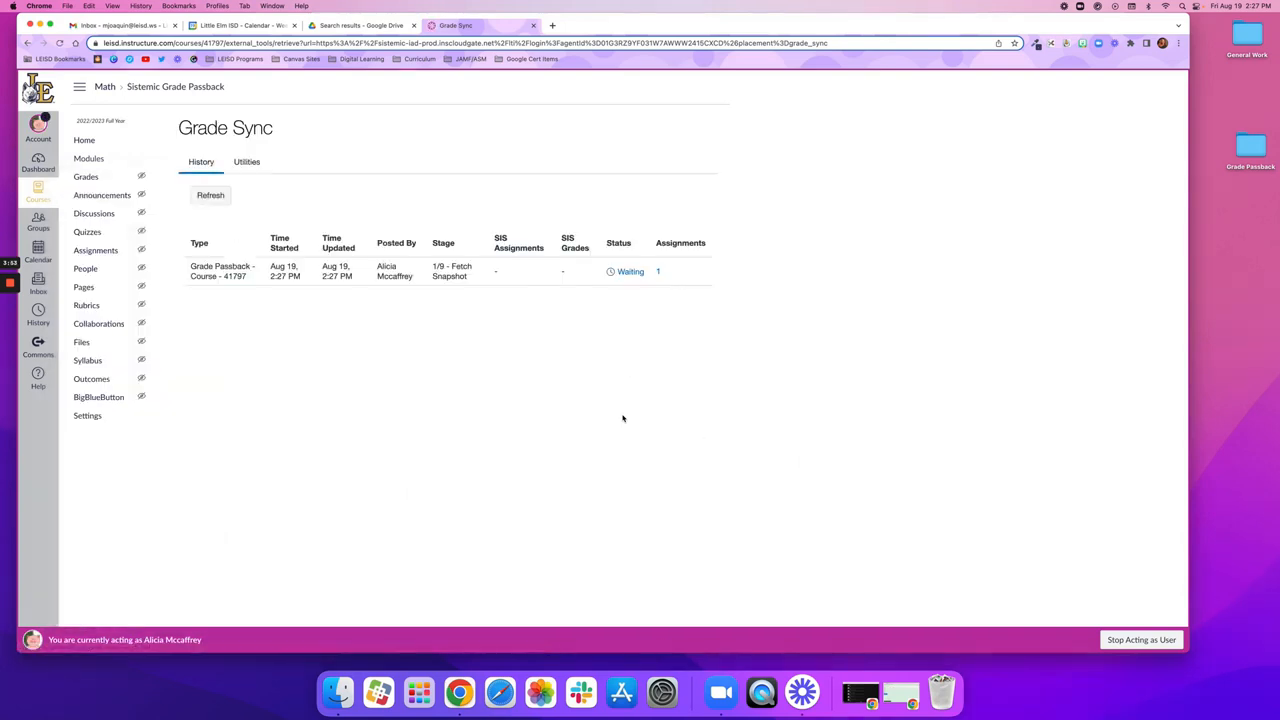
{"action": "left_click", "coordinate": [224, 195]}
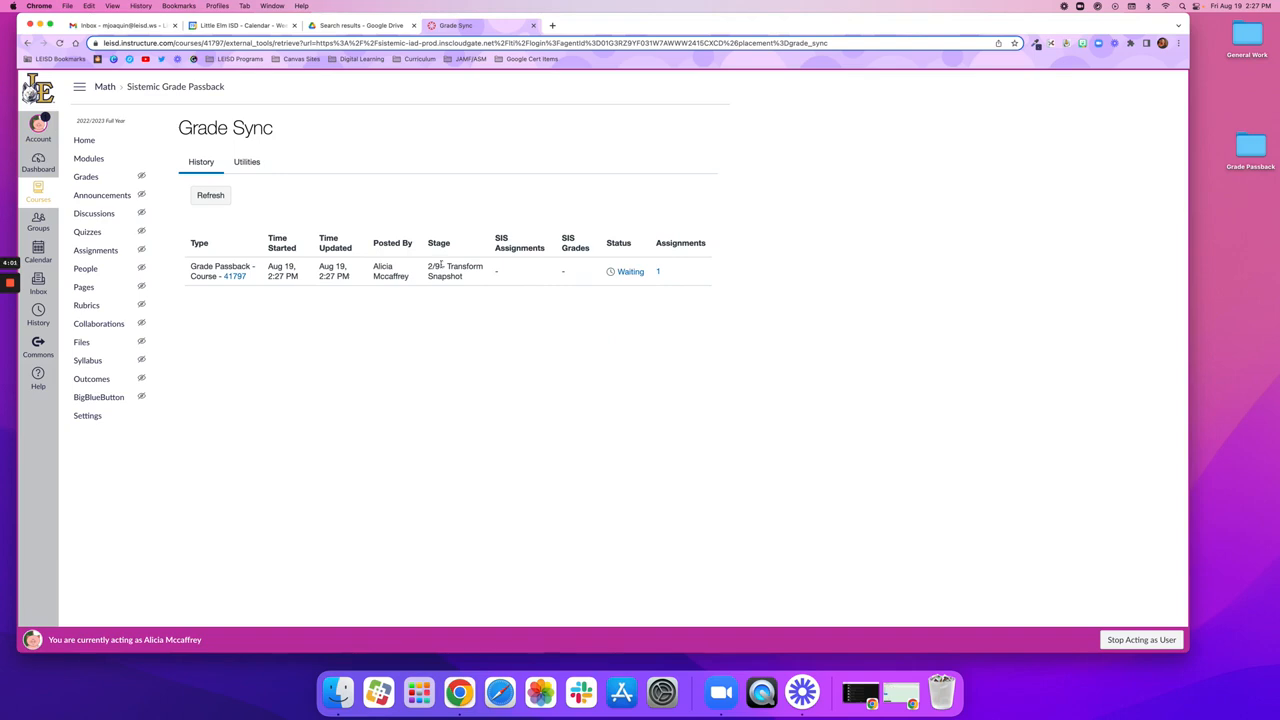
{"action": "left_click_drag", "start_coordinate": [428, 266], "coordinate": [460, 277]}
{"action": "left_click", "coordinate": [460, 277]}
{"action": "left_click", "coordinate": [215, 202]}
{"action": "left_click", "coordinate": [217, 199]}
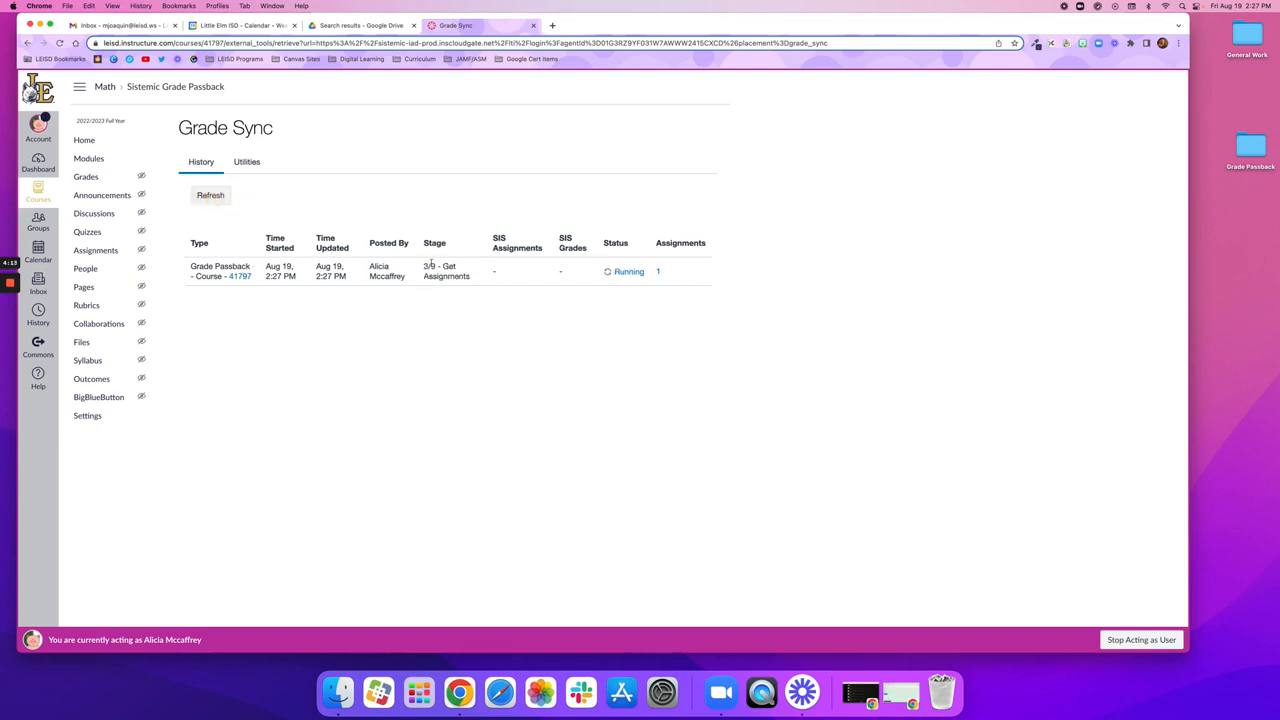
{"action": "left_click_drag", "start_coordinate": [425, 263], "coordinate": [457, 277]}
{"action": "left_click", "coordinate": [463, 281]}
{"action": "left_click", "coordinate": [200, 198]}
{"action": "left_click", "coordinate": [211, 197]}
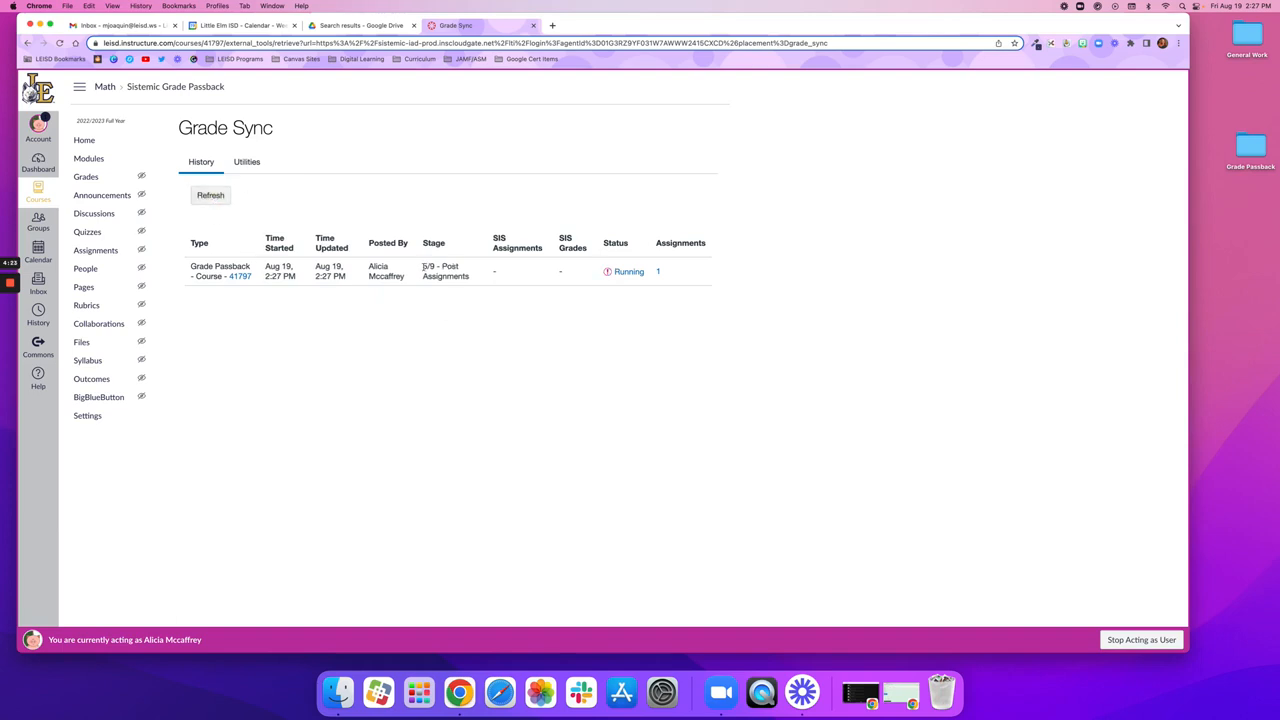
Step: Examine the sync job's stage, status and SIS Assignments count, refreshing the history to follow the remaining stages
{"action": "left_click_drag", "start_coordinate": [424, 268], "coordinate": [514, 283]}
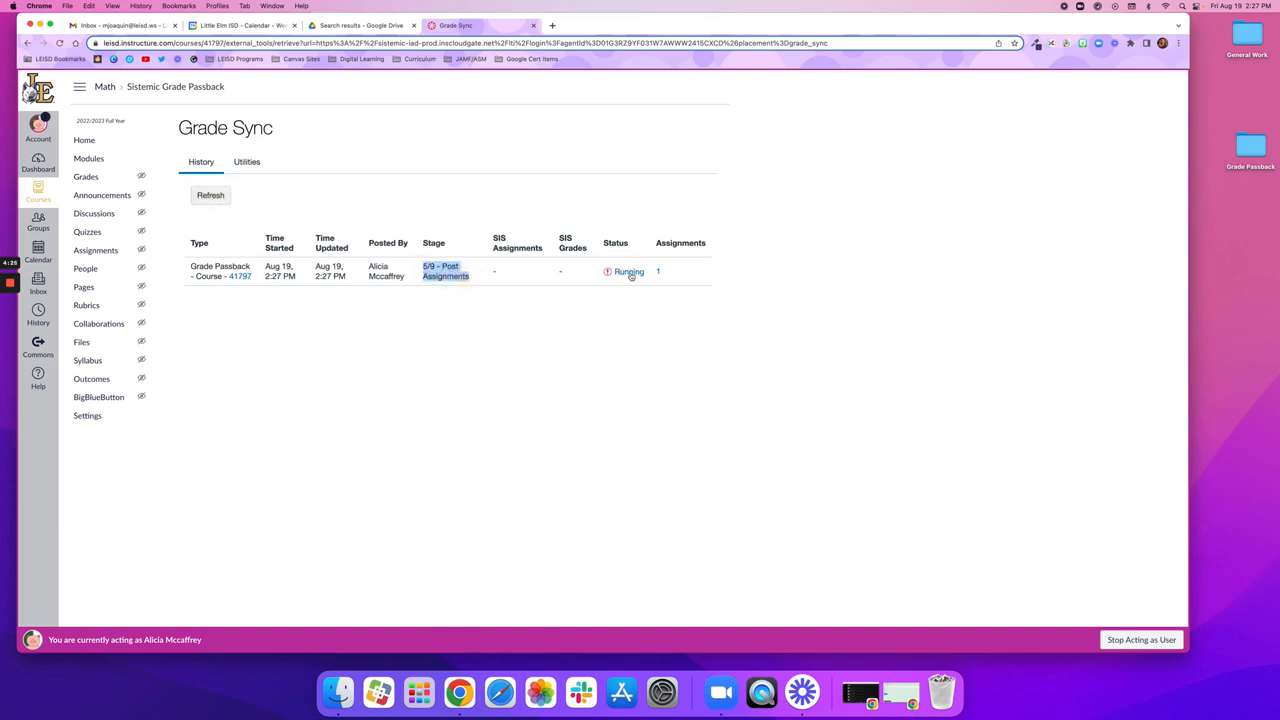
{"action": "left_click", "coordinate": [618, 304]}
{"action": "scroll", "coordinate": [622, 288], "scroll_direction": "down", "scroll_amount": 1}
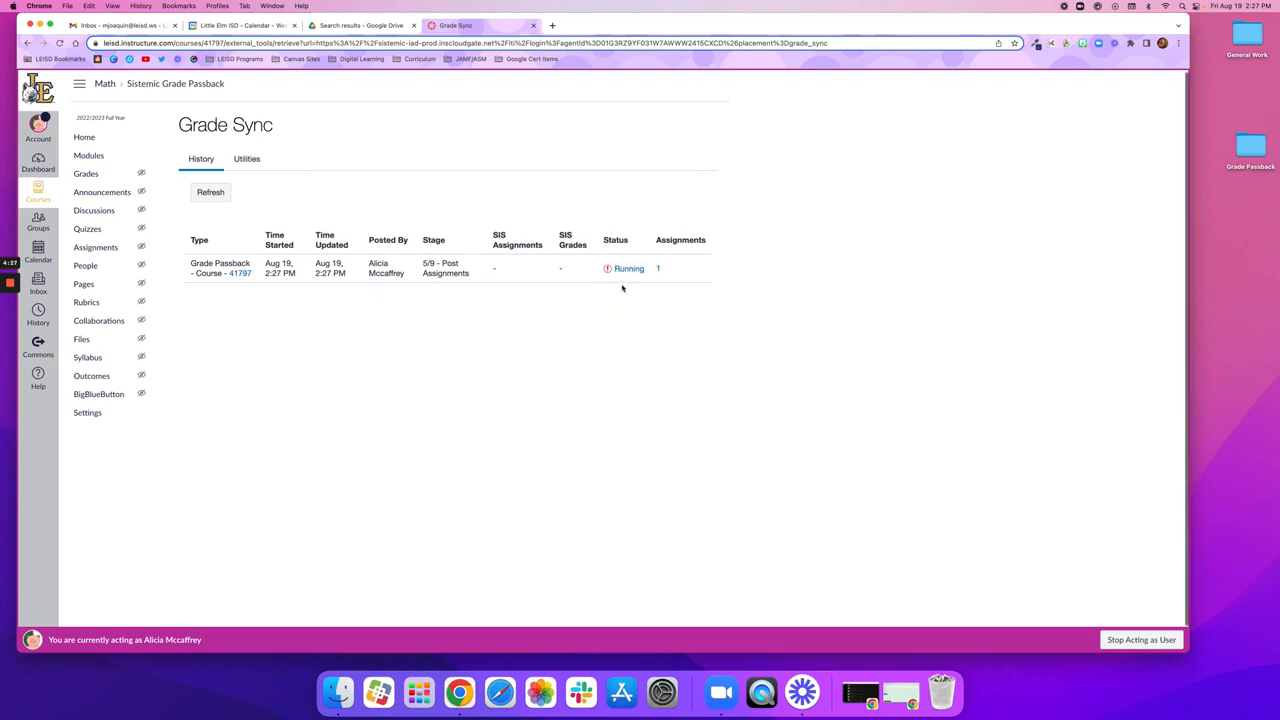
{"action": "left_click", "coordinate": [218, 194]}
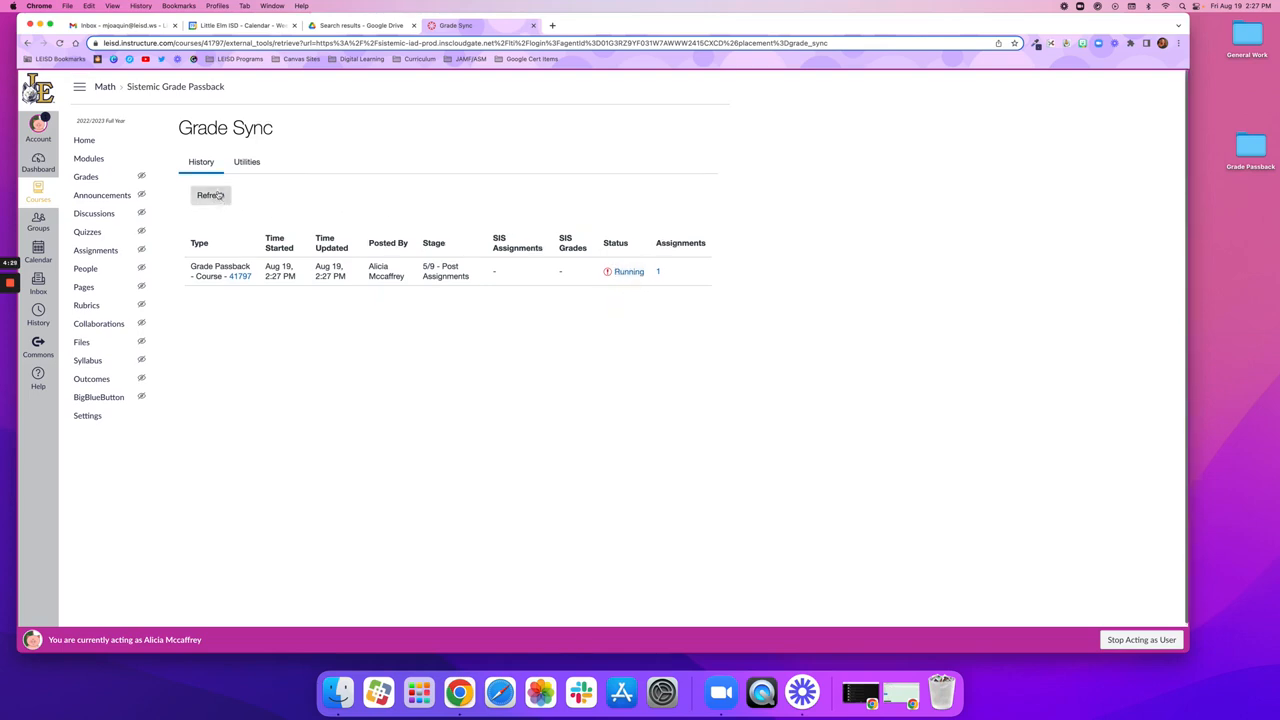
{"action": "left_click", "coordinate": [218, 194]}
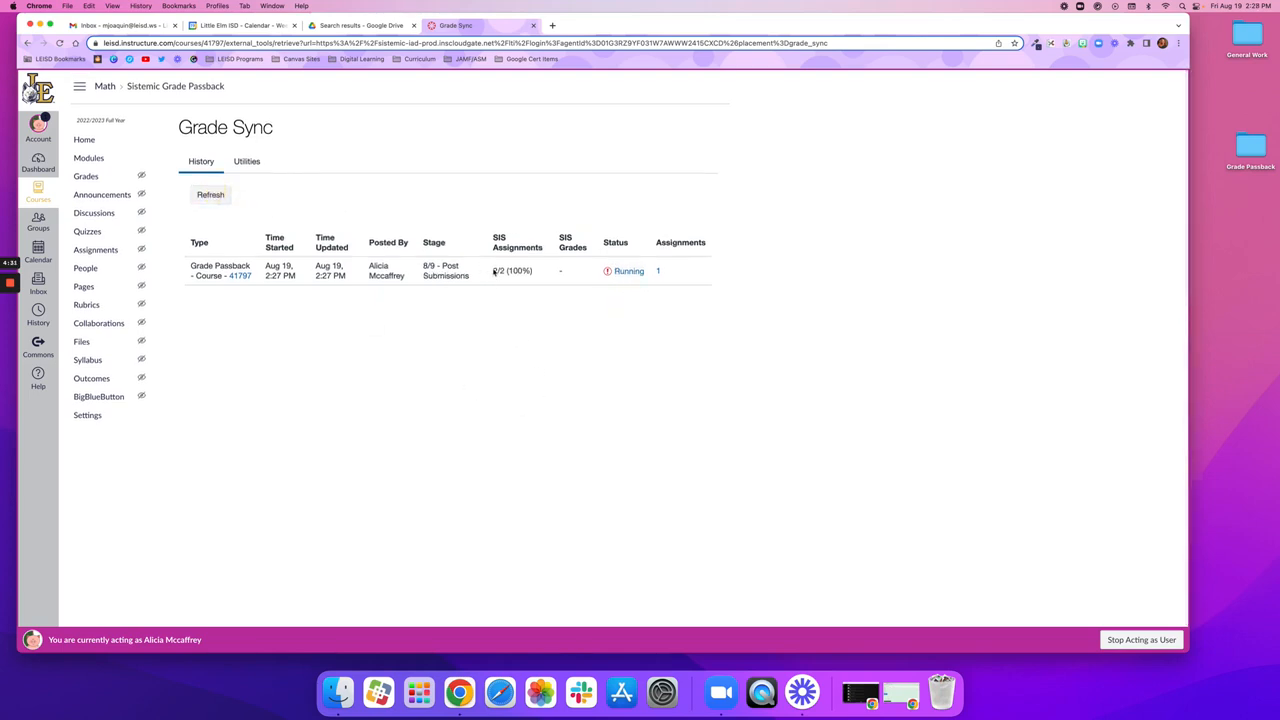
{"action": "left_click_drag", "start_coordinate": [493, 272], "coordinate": [538, 274]}
{"action": "left_click", "coordinate": [519, 319]}
{"action": "left_click", "coordinate": [228, 202]}
{"action": "left_click", "coordinate": [228, 202]}
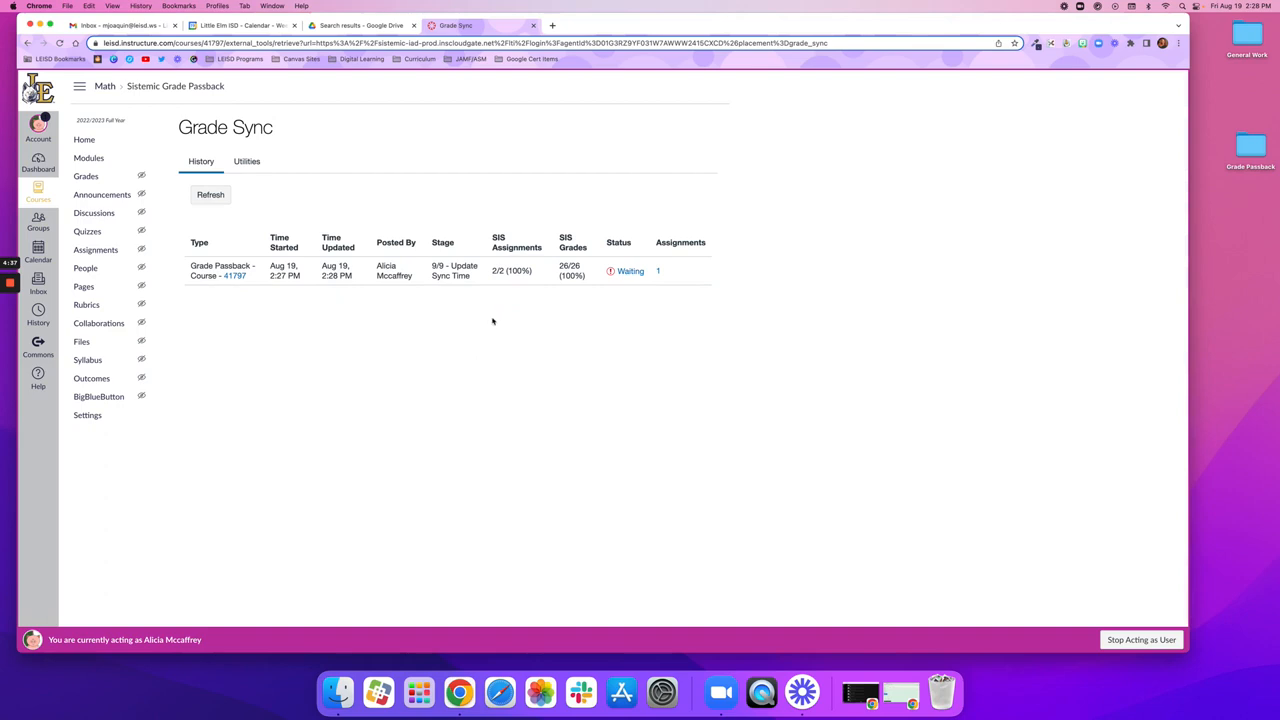
Step: Open the grade sync job's details from its status and review its Warnings & Errors
{"action": "left_click_drag", "start_coordinate": [432, 266], "coordinate": [478, 278]}
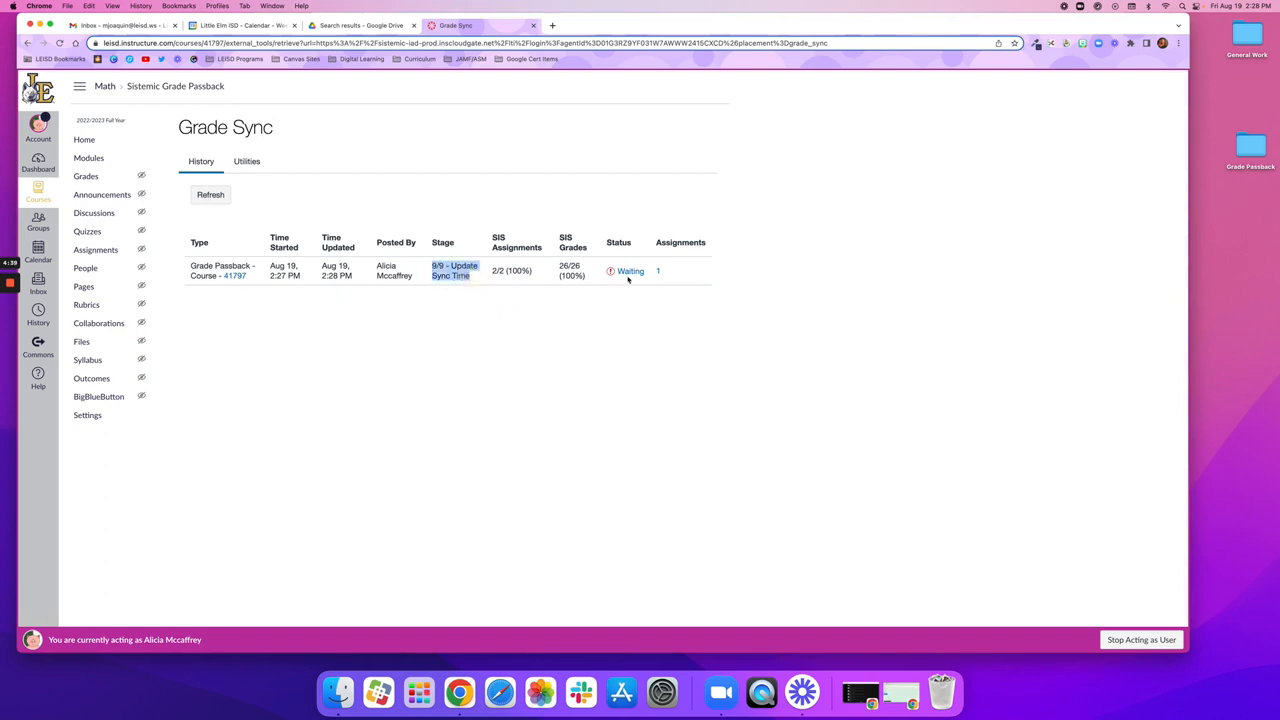
{"action": "left_click", "coordinate": [622, 272]}
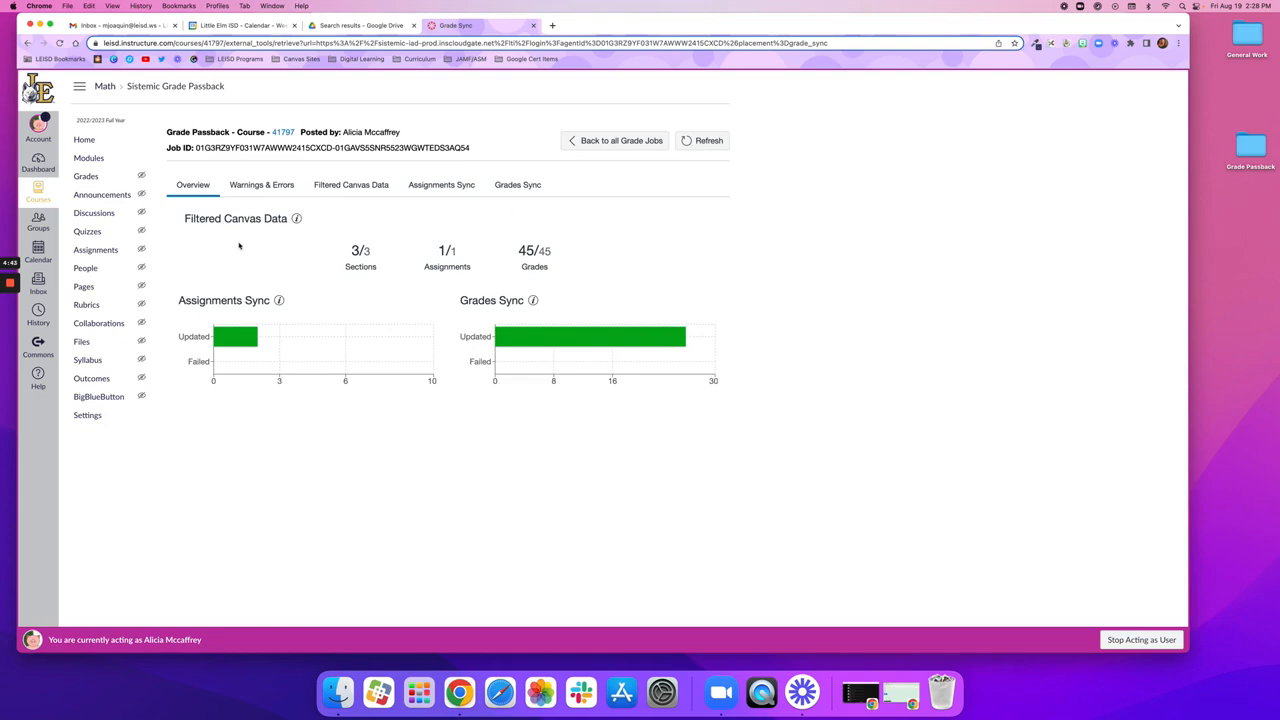
{"action": "left_click", "coordinate": [575, 141]}
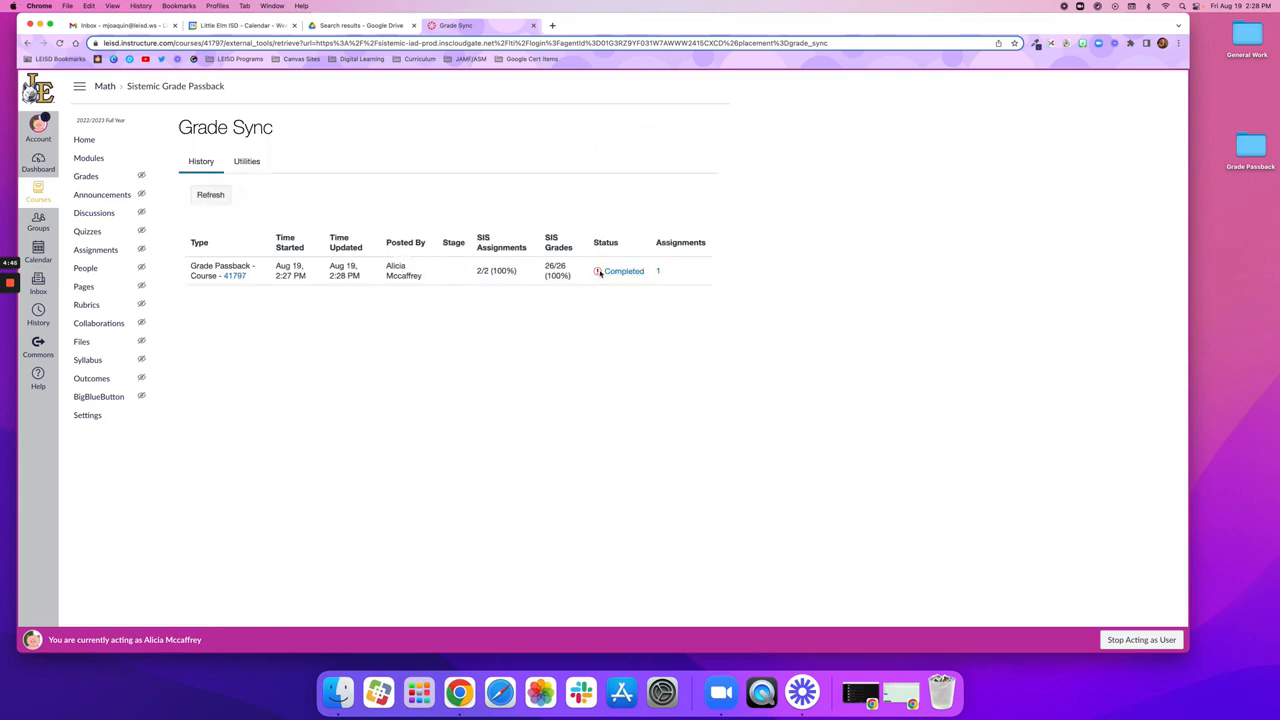
{"action": "left_click", "coordinate": [618, 271]}
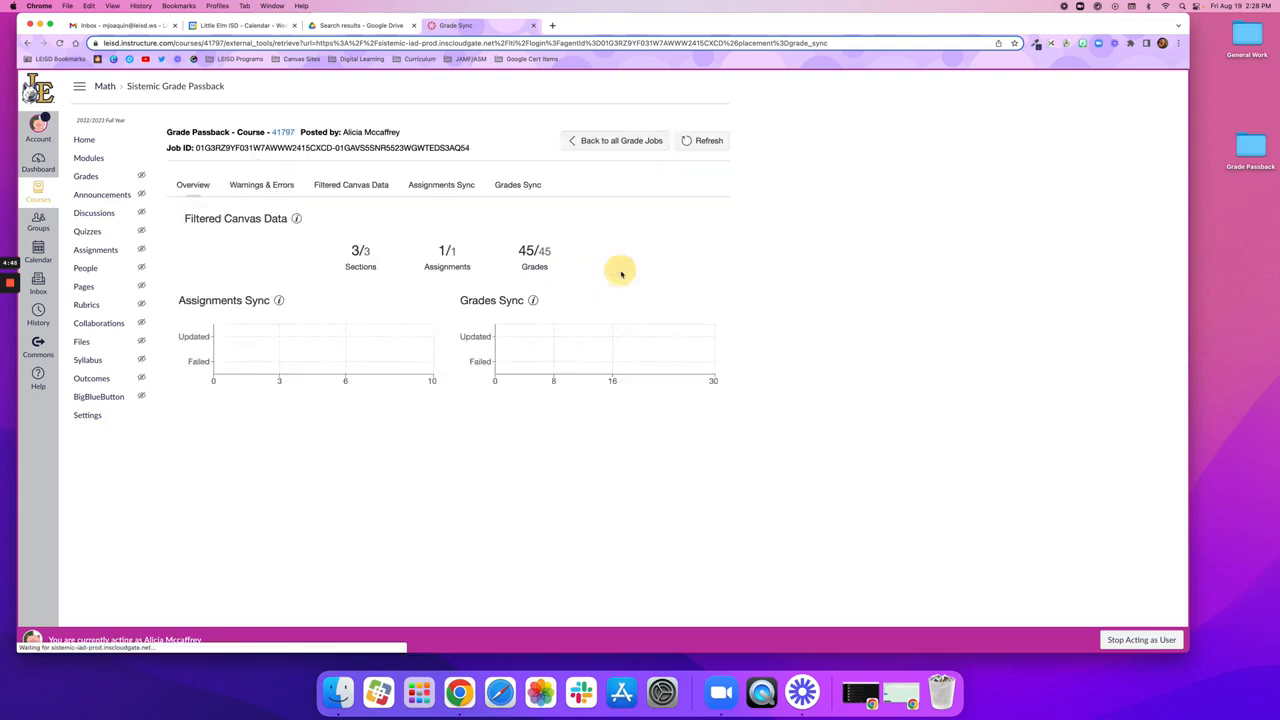
{"action": "left_click", "coordinate": [259, 186]}
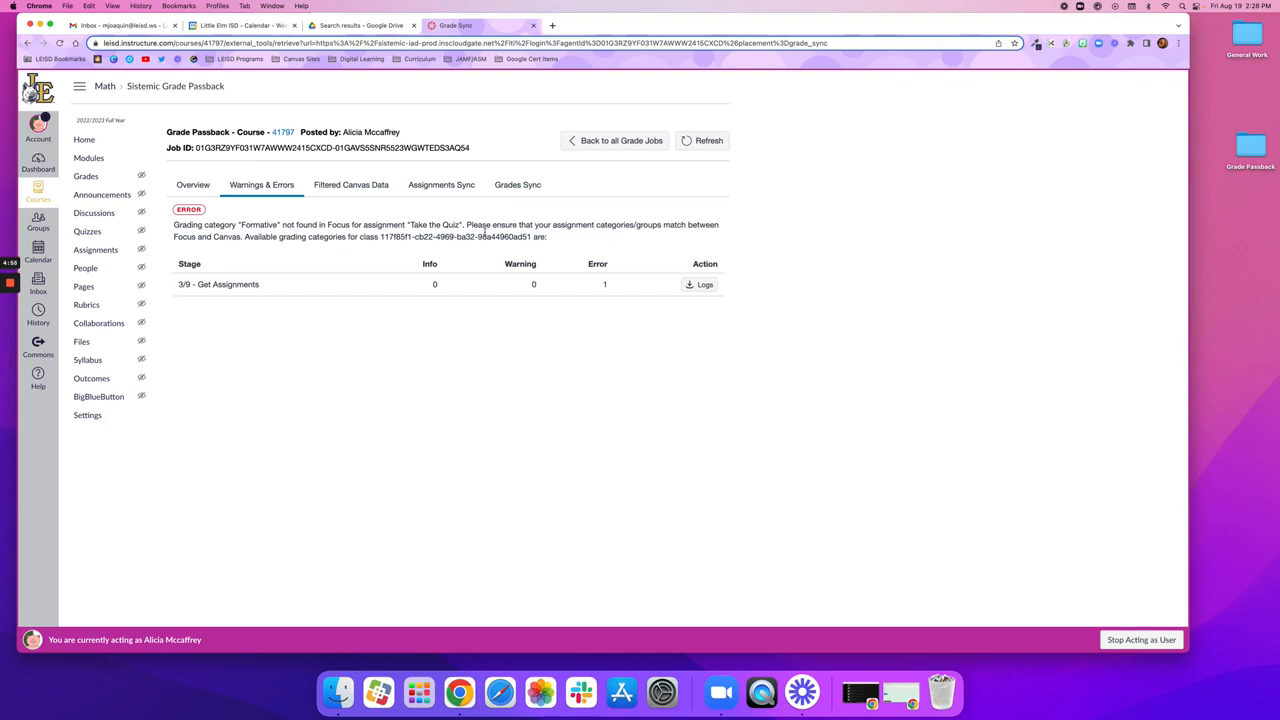
Step: Return to the list of all grade jobs and check the job's SIS Assignments and SIS Grades counts
{"action": "left_click", "coordinate": [612, 143]}
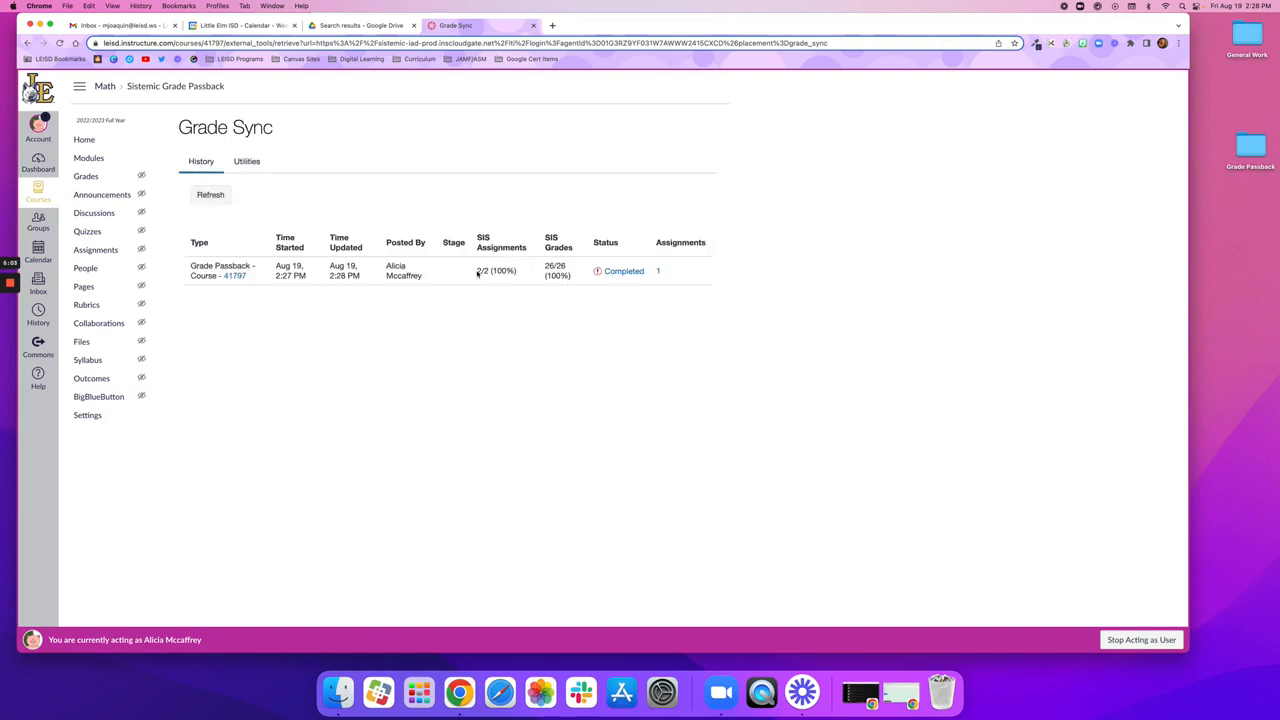
{"action": "left_click_drag", "start_coordinate": [477, 270], "coordinate": [569, 272]}
{"action": "left_click", "coordinate": [560, 276]}
Step: Open the Formative group's Take the Quiz assignment for editing again and recheck its name, points and assignment group
{"action": "left_click", "coordinate": [95, 250]}
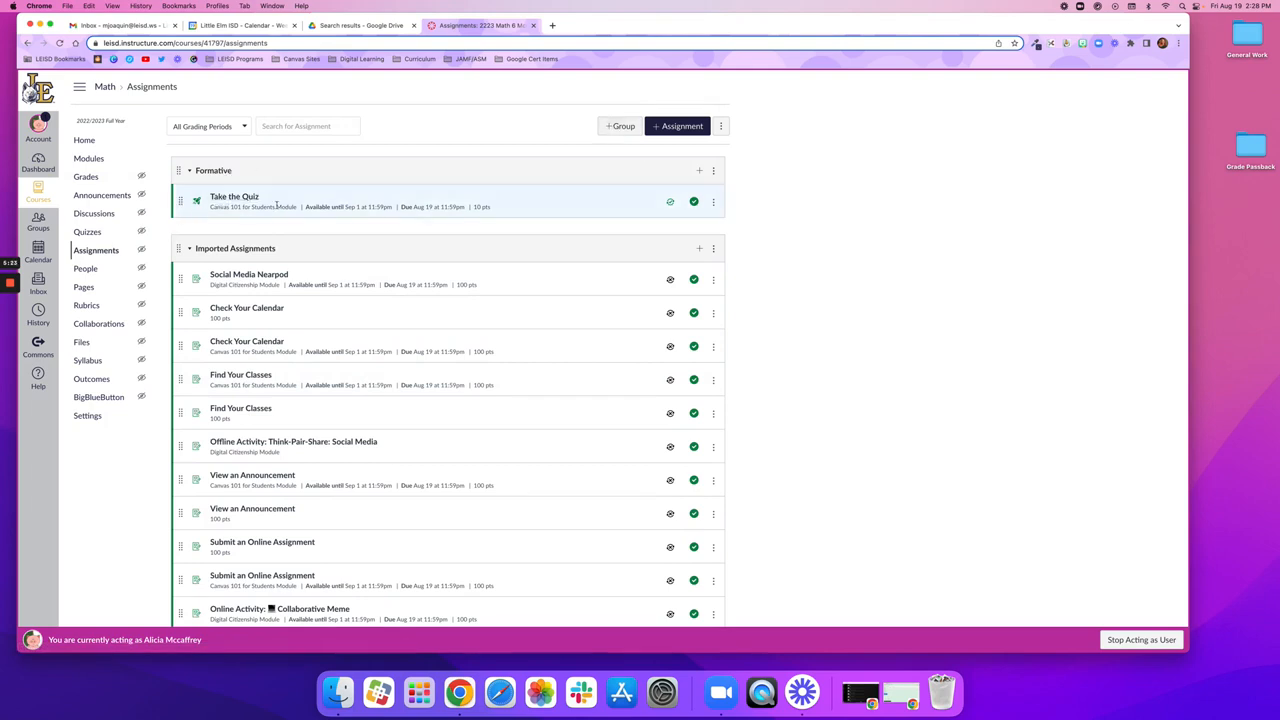
{"action": "scroll", "coordinate": [236, 188], "scroll_direction": "down", "scroll_amount": 1}
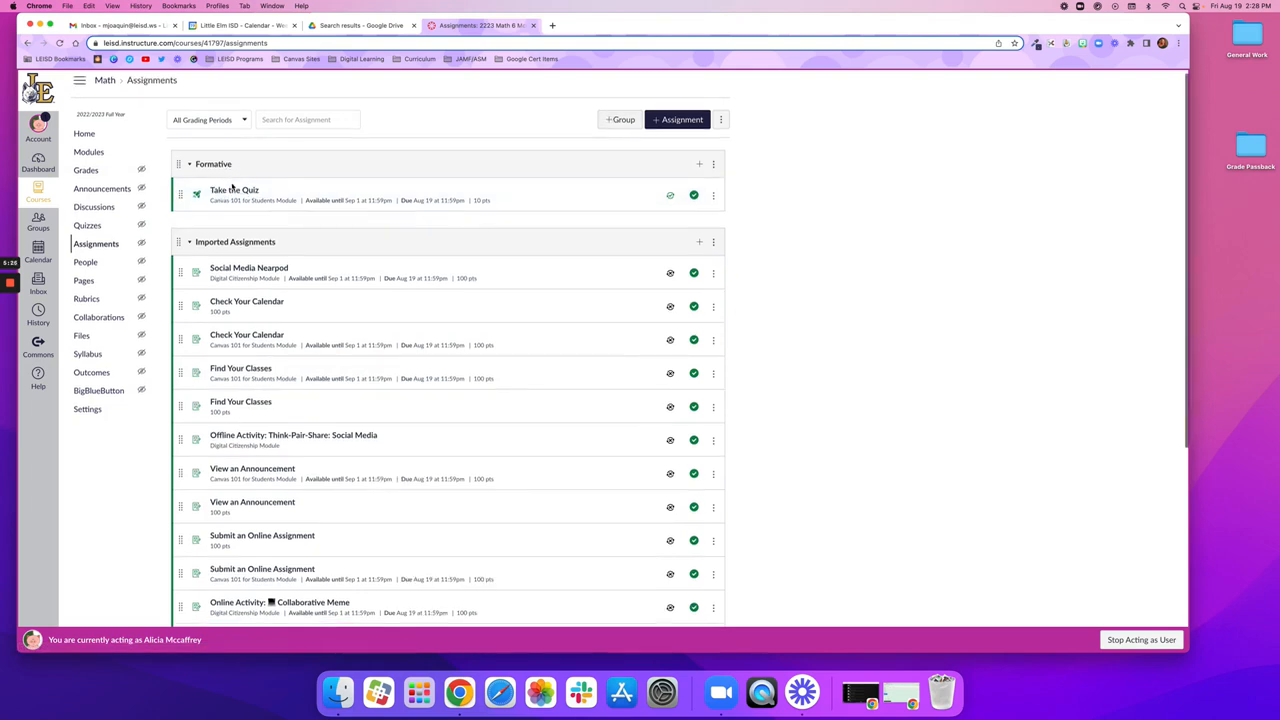
{"action": "left_click", "coordinate": [236, 188]}
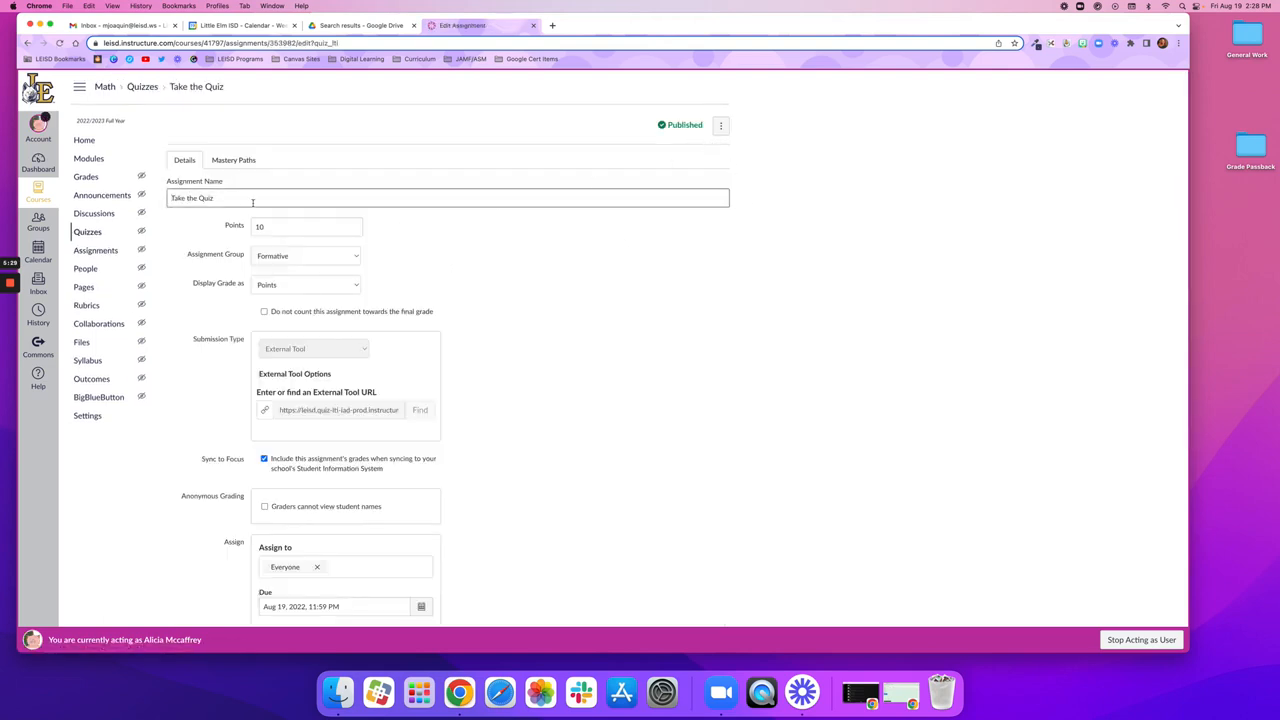
{"action": "left_click", "coordinate": [252, 202]}
{"action": "left_click", "coordinate": [276, 229]}
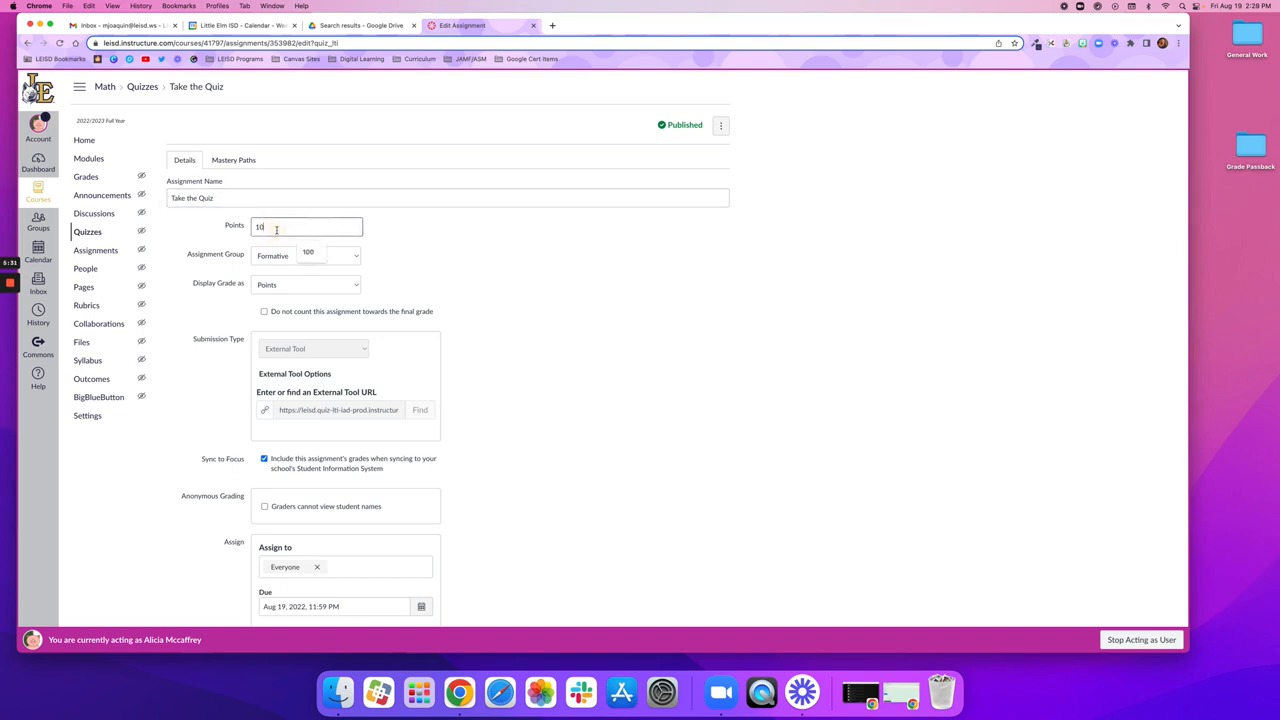
{"action": "left_click", "coordinate": [188, 254]}
{"action": "left_click_drag", "start_coordinate": [200, 255], "coordinate": [241, 256]}
Step: Review the quiz's Sync to Focus option, assigned sections and due date, and return to the Assignments list
{"action": "scroll", "coordinate": [528, 295], "scroll_direction": "down", "scroll_amount": 5}
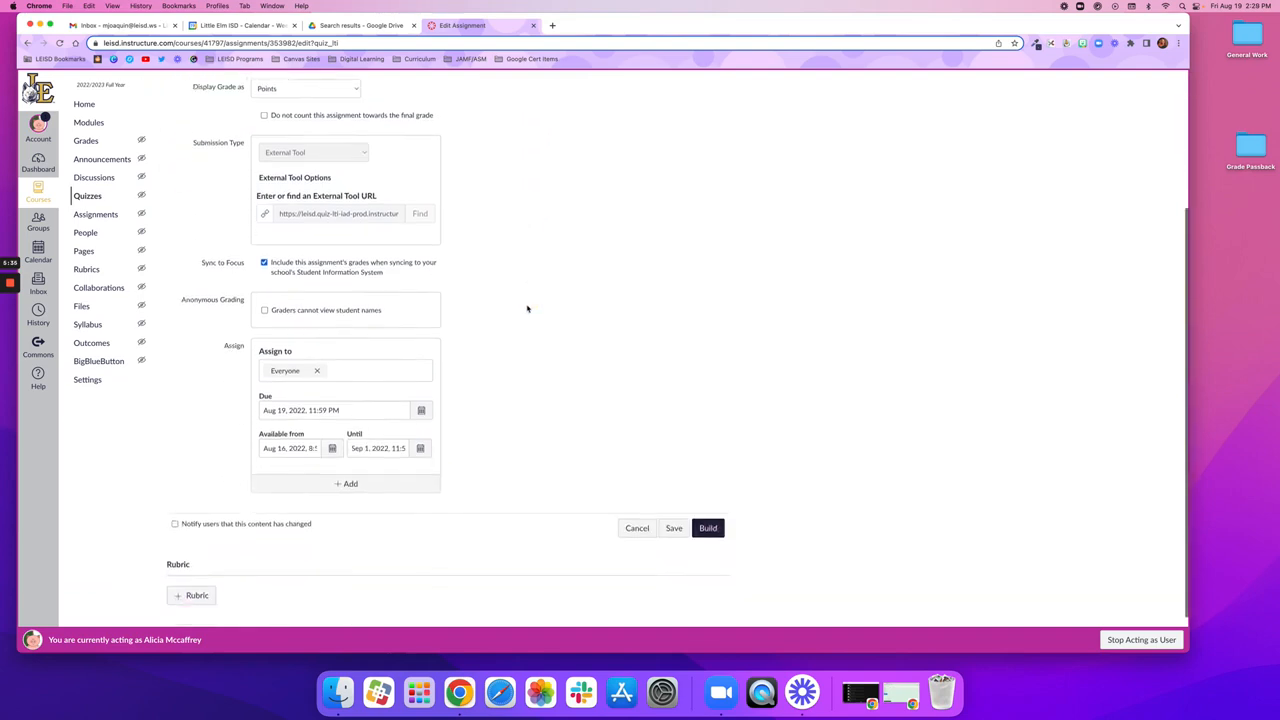
{"action": "left_click", "coordinate": [229, 215]}
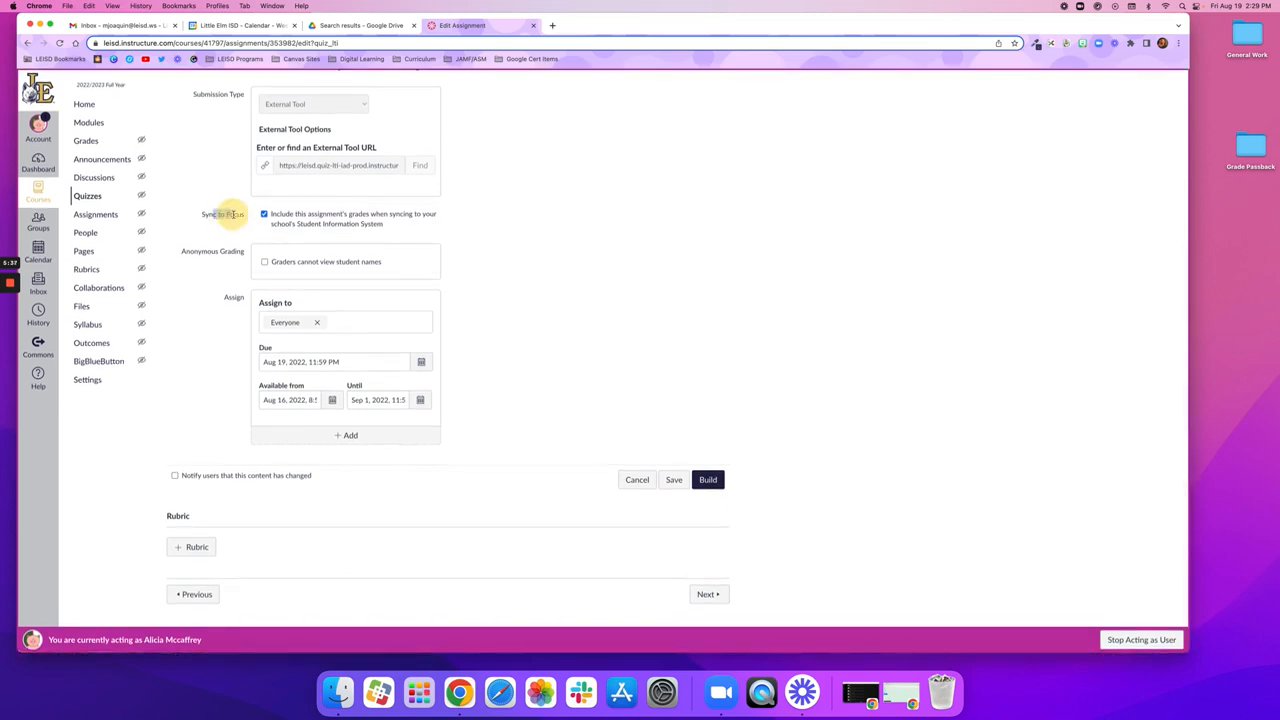
{"action": "left_click", "coordinate": [347, 322]}
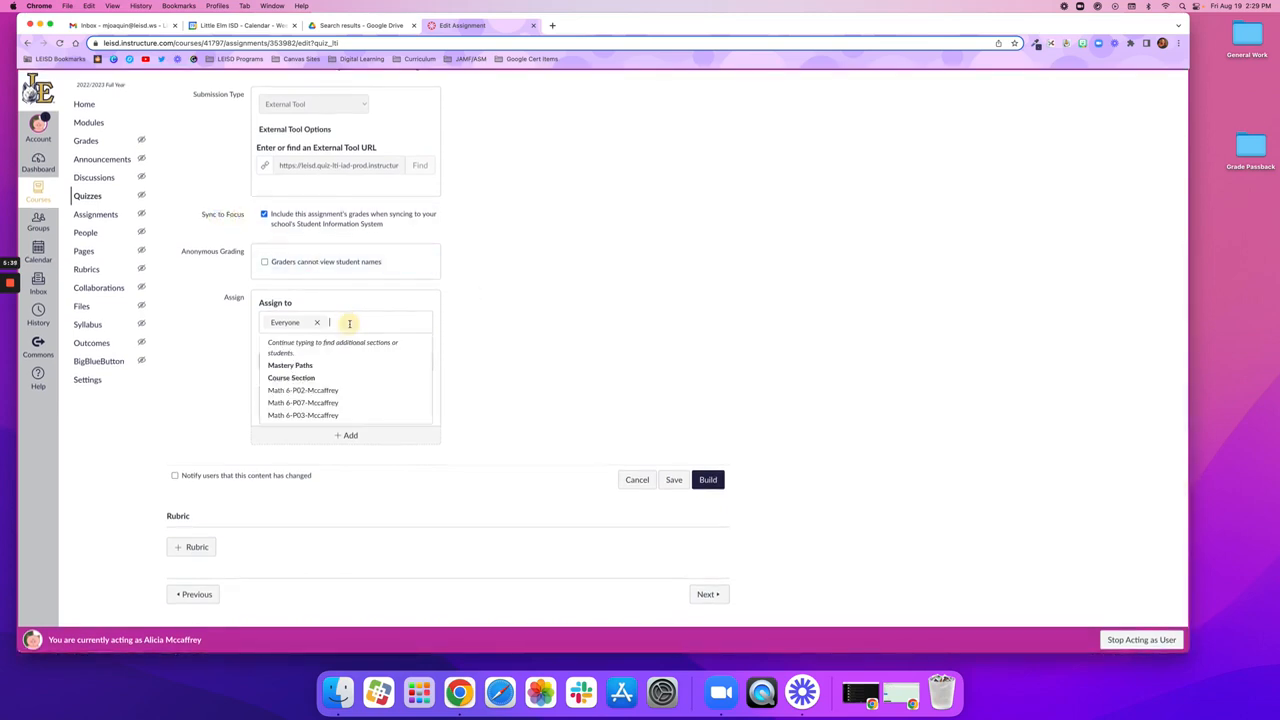
{"action": "left_click", "coordinate": [608, 298]}
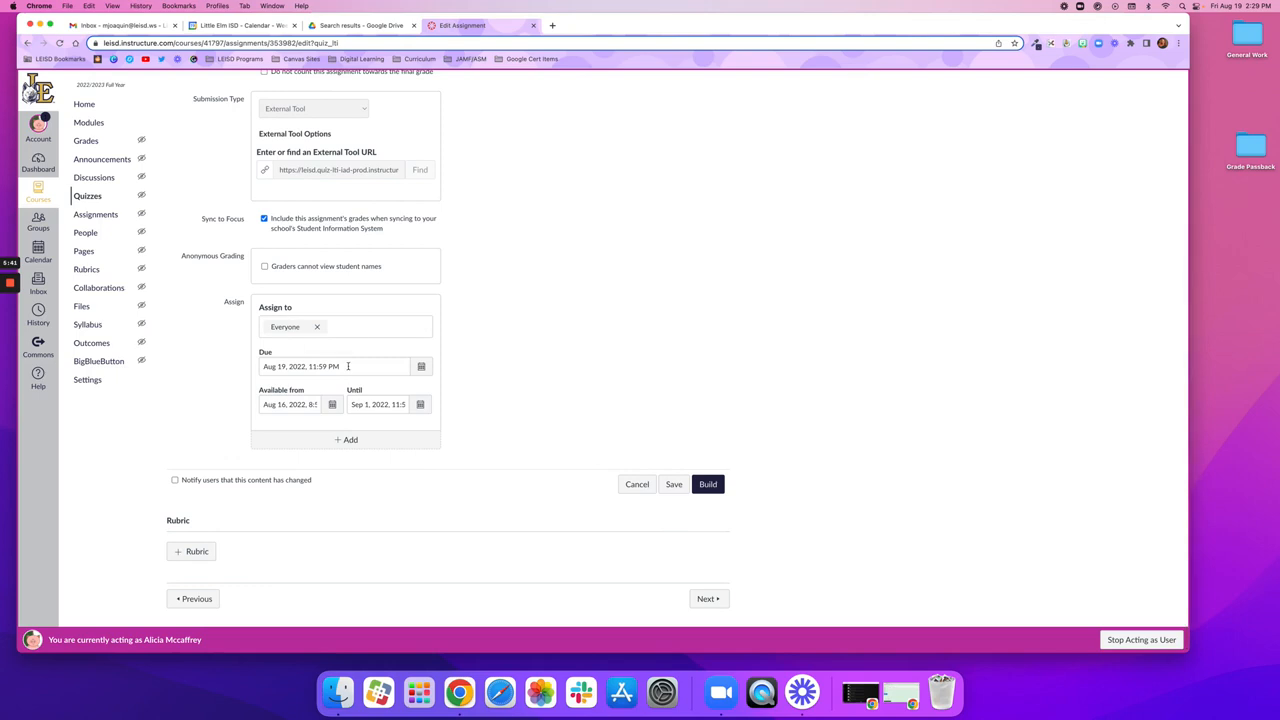
{"action": "left_click", "coordinate": [703, 481]}
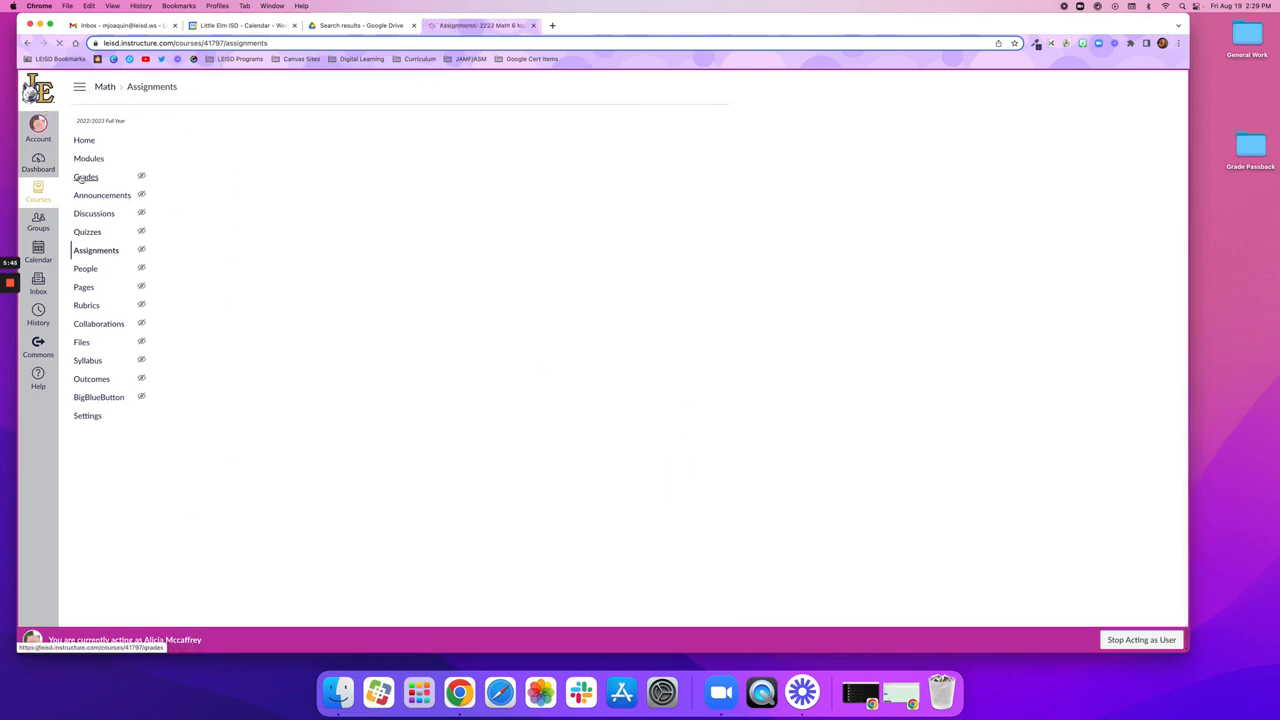
Step: Open Sync to SIS from the gradebook, check the last sync time for Take the Quiz, and close it without posting
{"action": "left_click", "coordinate": [80, 177]}
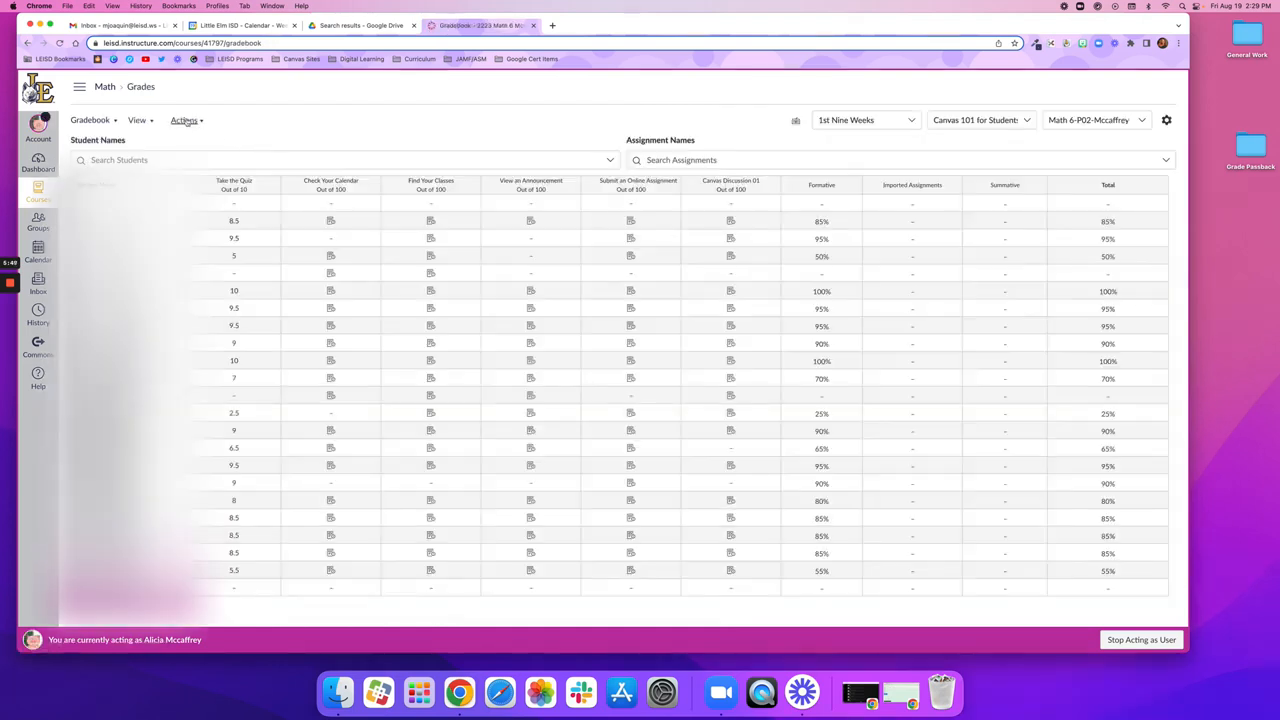
{"action": "left_click", "coordinate": [199, 121]}
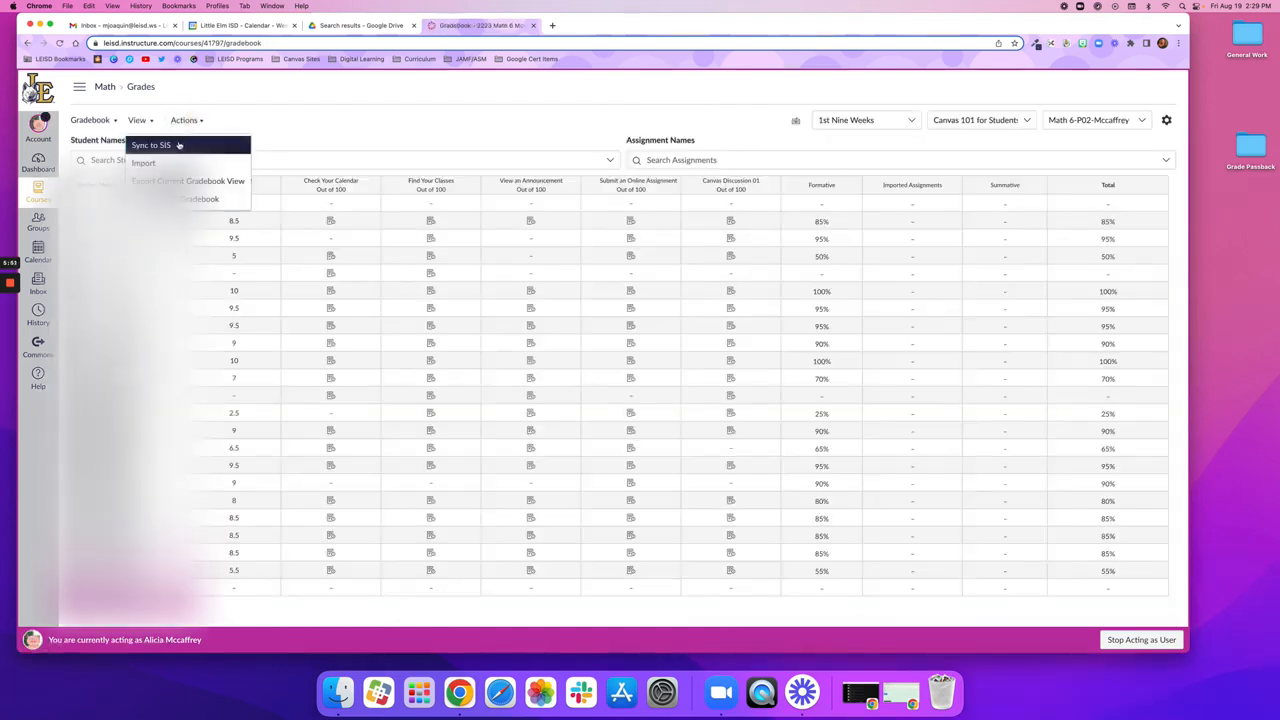
{"action": "left_click", "coordinate": [179, 143]}
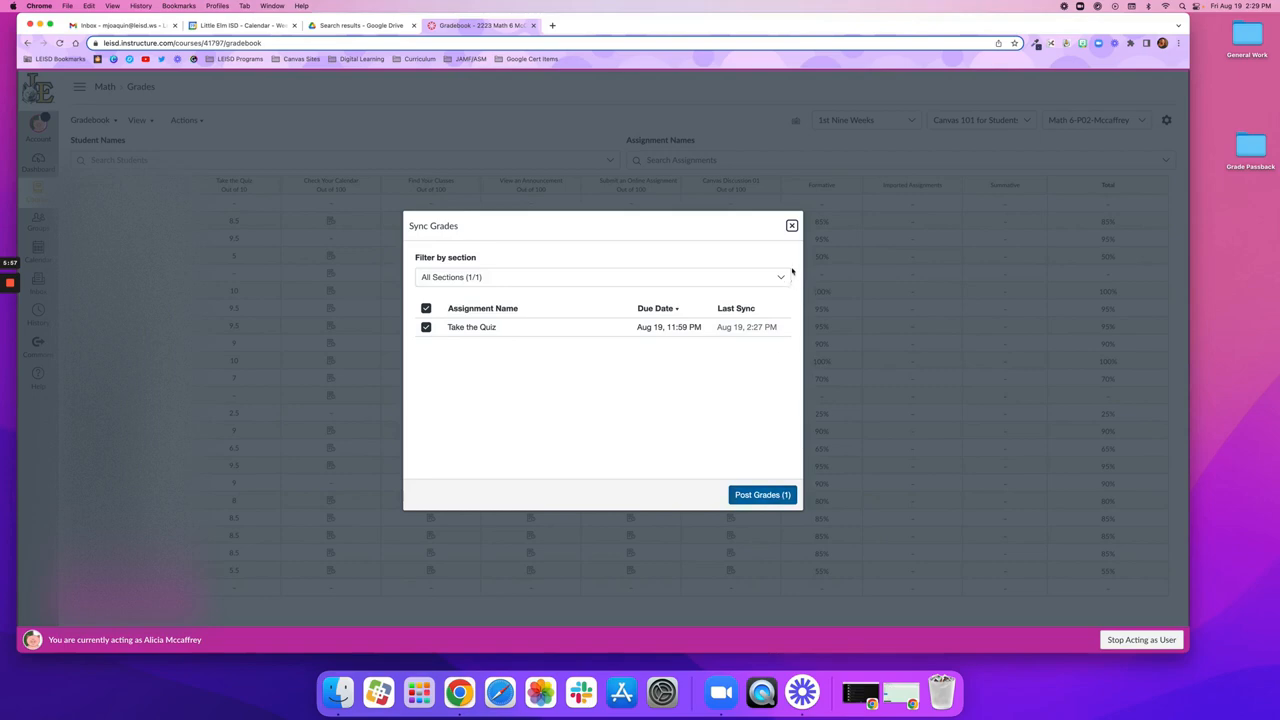
{"action": "left_click", "coordinate": [791, 226]}
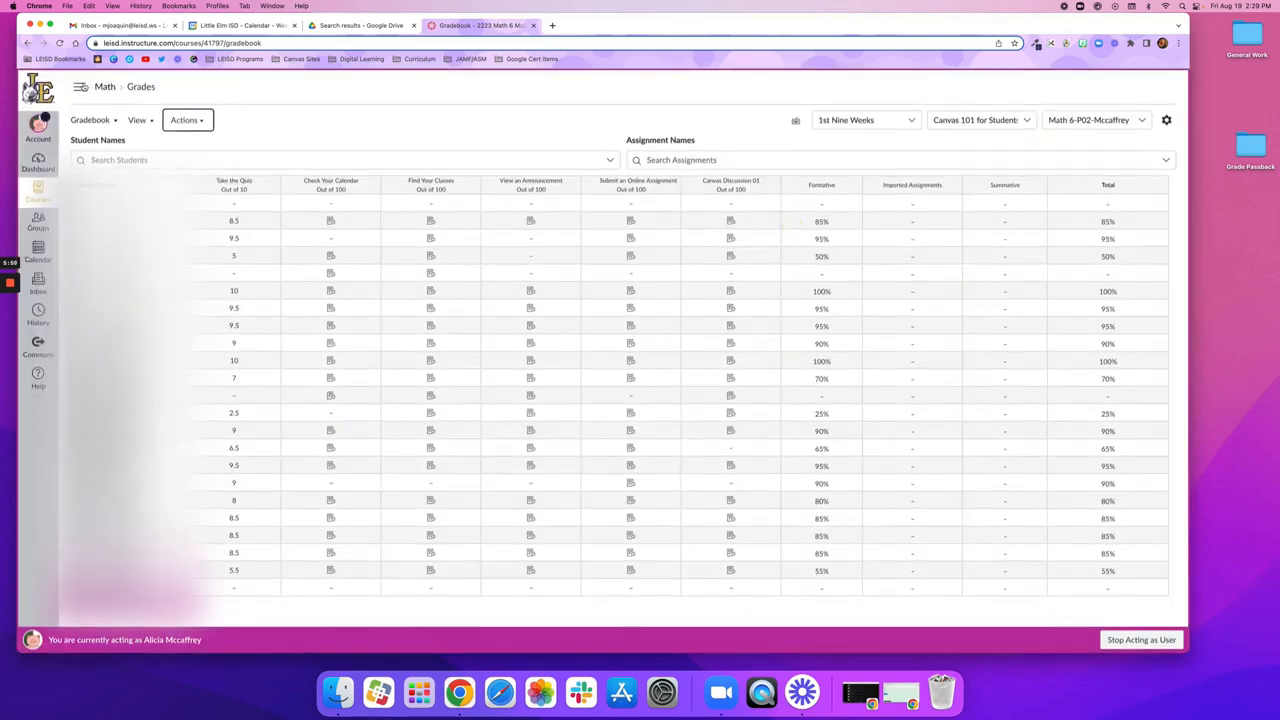
Step: Enable Grade Sync in the course navigation by placing it below Modules in the course settings, and save the navigation
{"action": "left_click", "coordinate": [80, 87]}
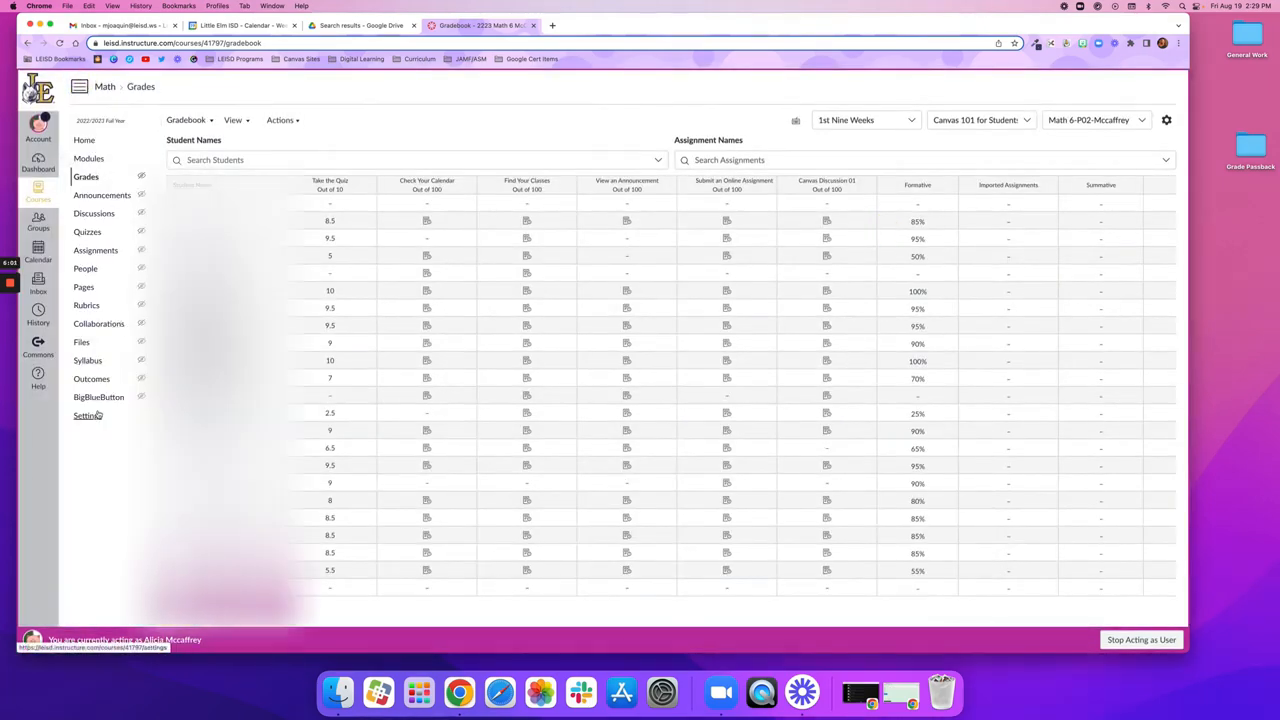
{"action": "left_click", "coordinate": [84, 141]}
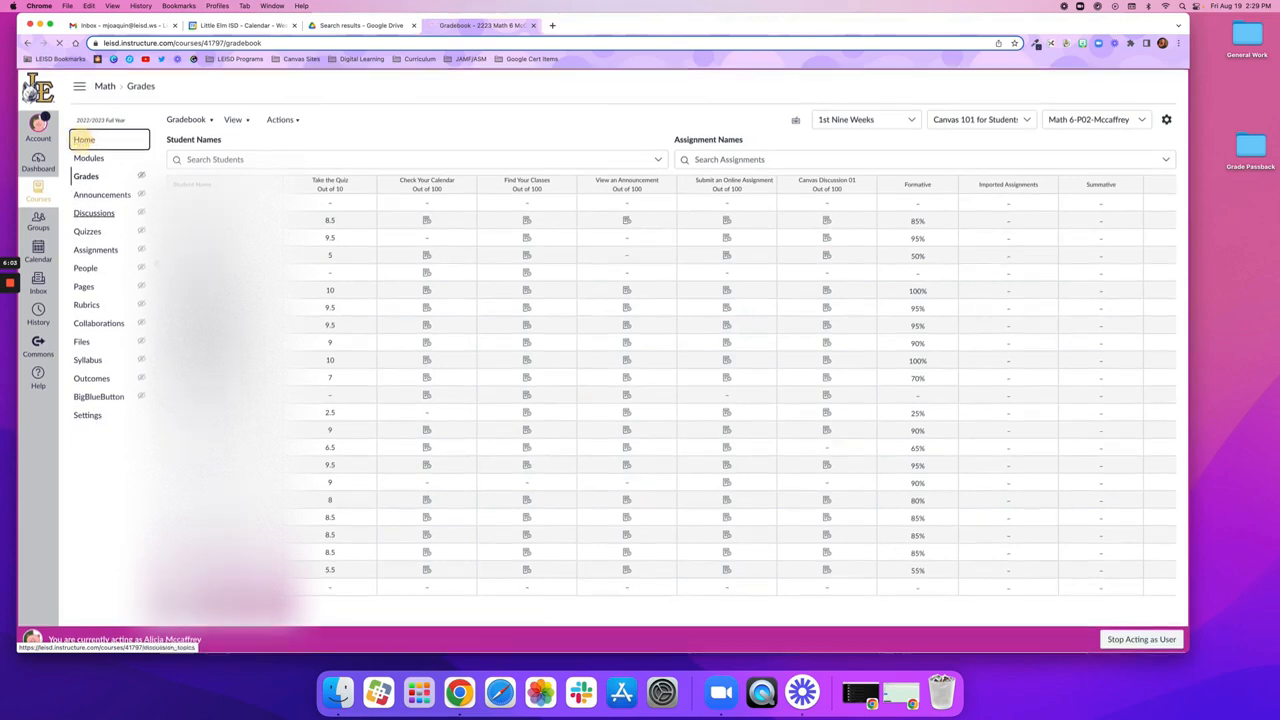
{"action": "left_click", "coordinate": [88, 416]}
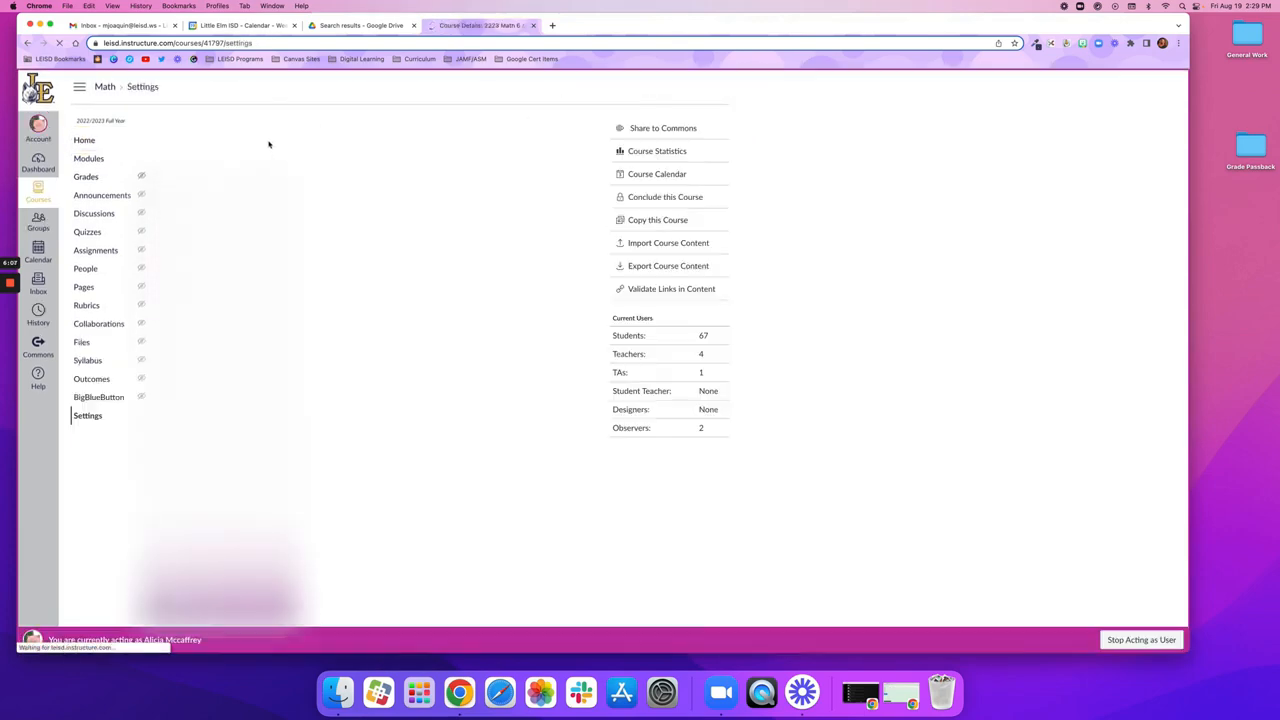
{"action": "left_click", "coordinate": [292, 127]}
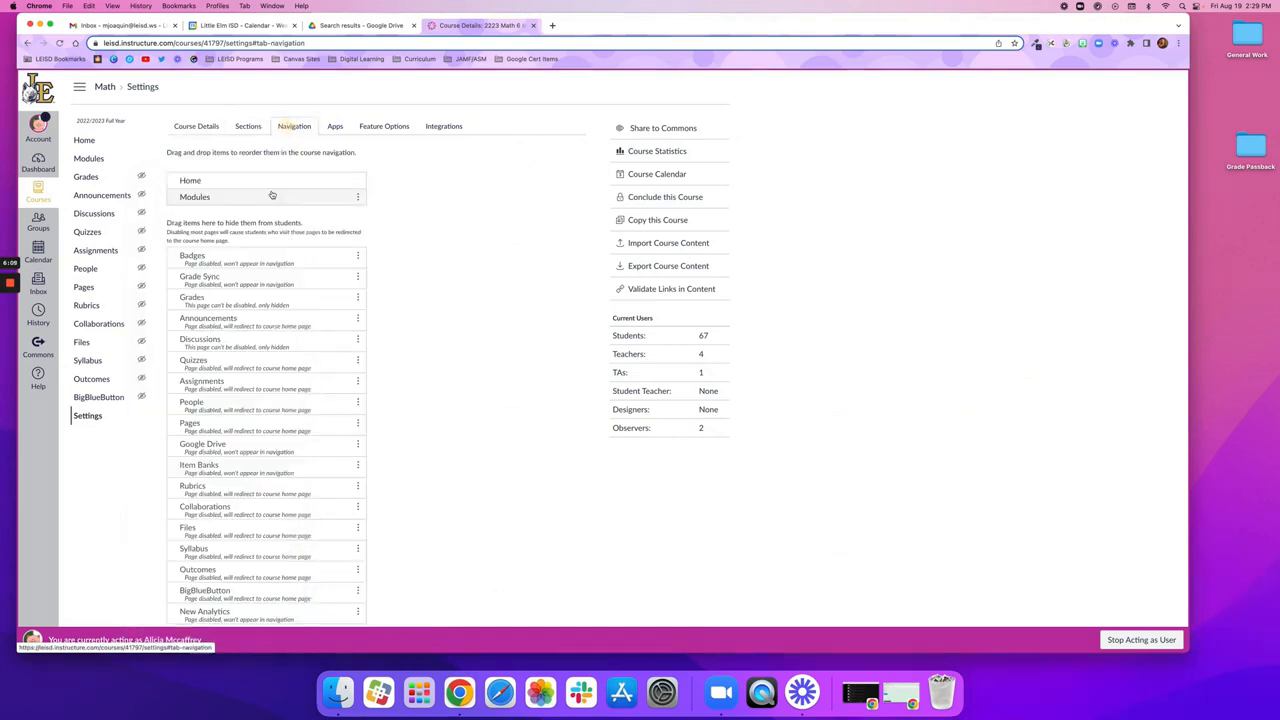
{"action": "scroll", "coordinate": [257, 363], "scroll_direction": "down", "scroll_amount": 1}
{"action": "left_click_drag", "start_coordinate": [214, 270], "coordinate": [212, 197]}
{"action": "scroll", "coordinate": [183, 590], "scroll_direction": "down", "scroll_amount": 1}
{"action": "left_click", "coordinate": [183, 590]}
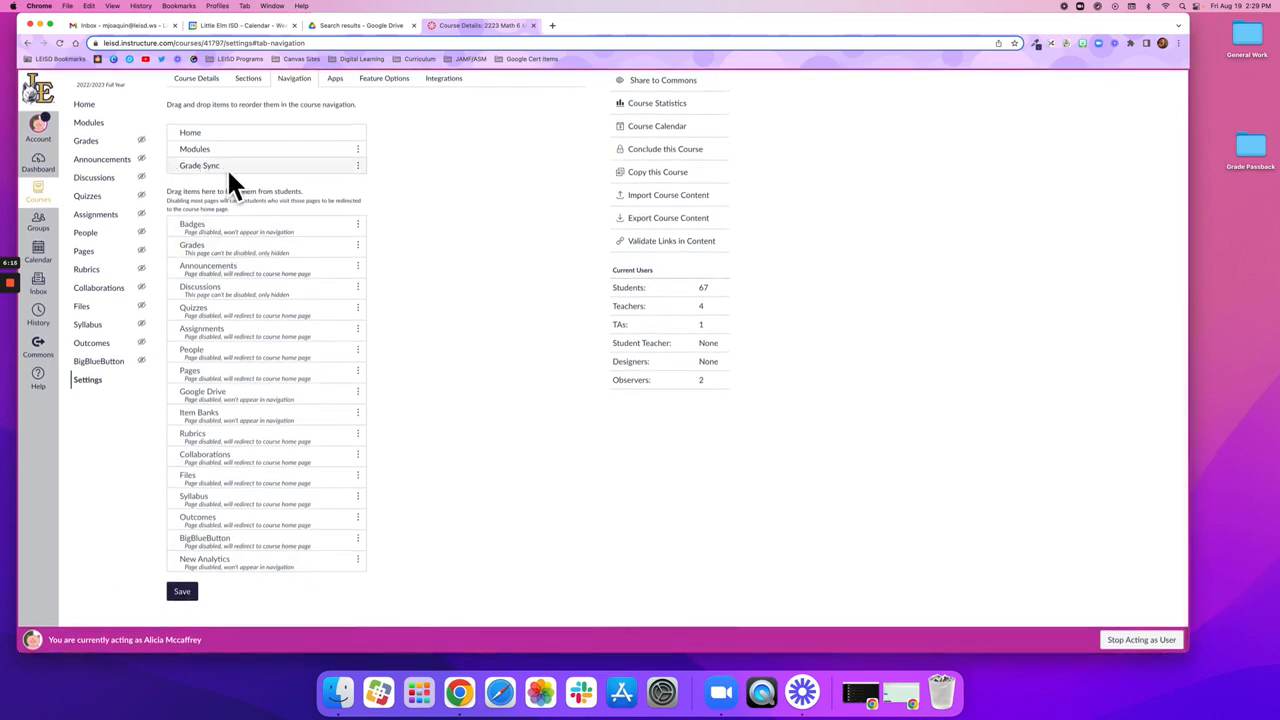
{"action": "left_click", "coordinate": [183, 592]}
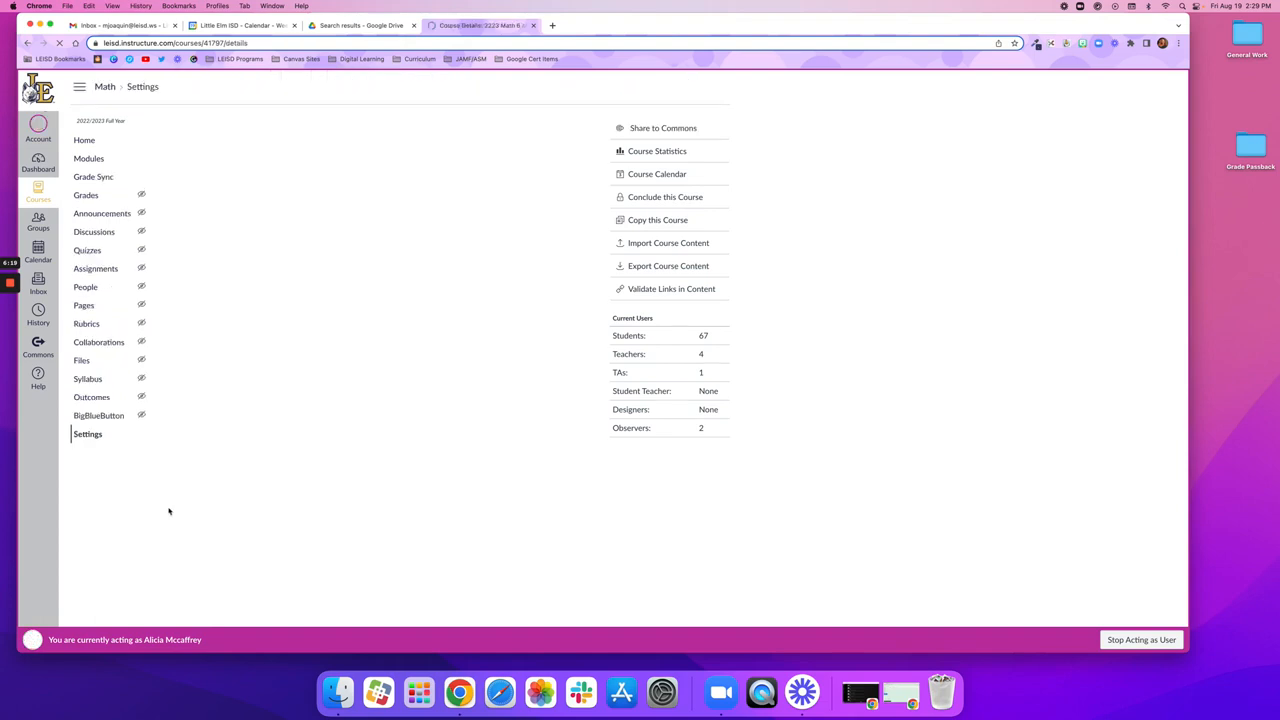
Step: Remaster the grade passback from Grade Sync with the Math 6-P02 section as filter and the Take the Quiz assignment selected
{"action": "left_click", "coordinate": [93, 177]}
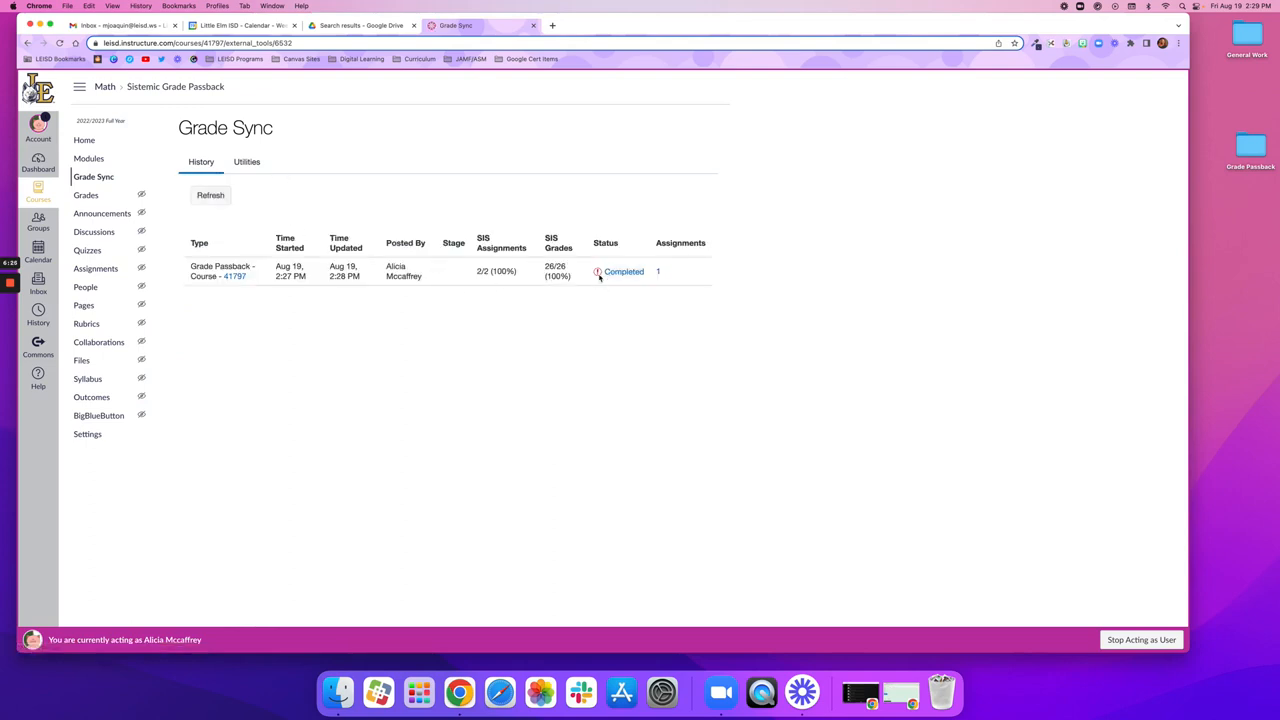
{"action": "left_click", "coordinate": [244, 163]}
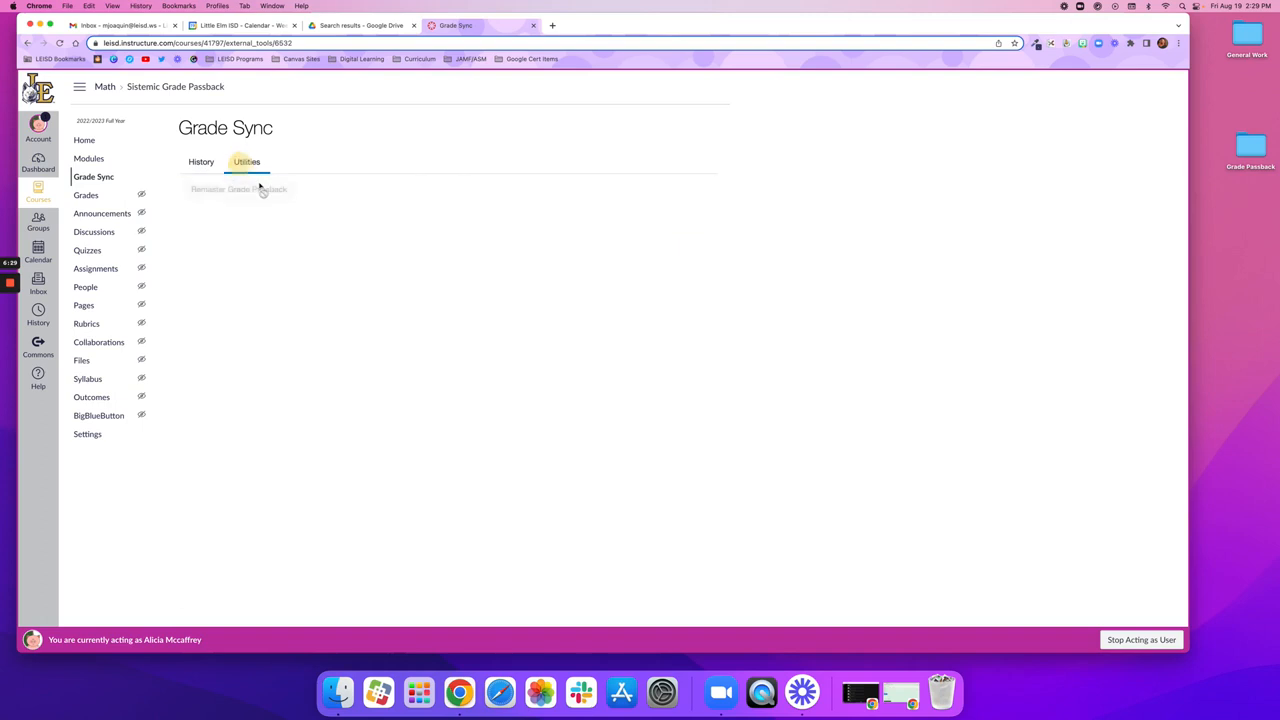
{"action": "left_click", "coordinate": [237, 191]}
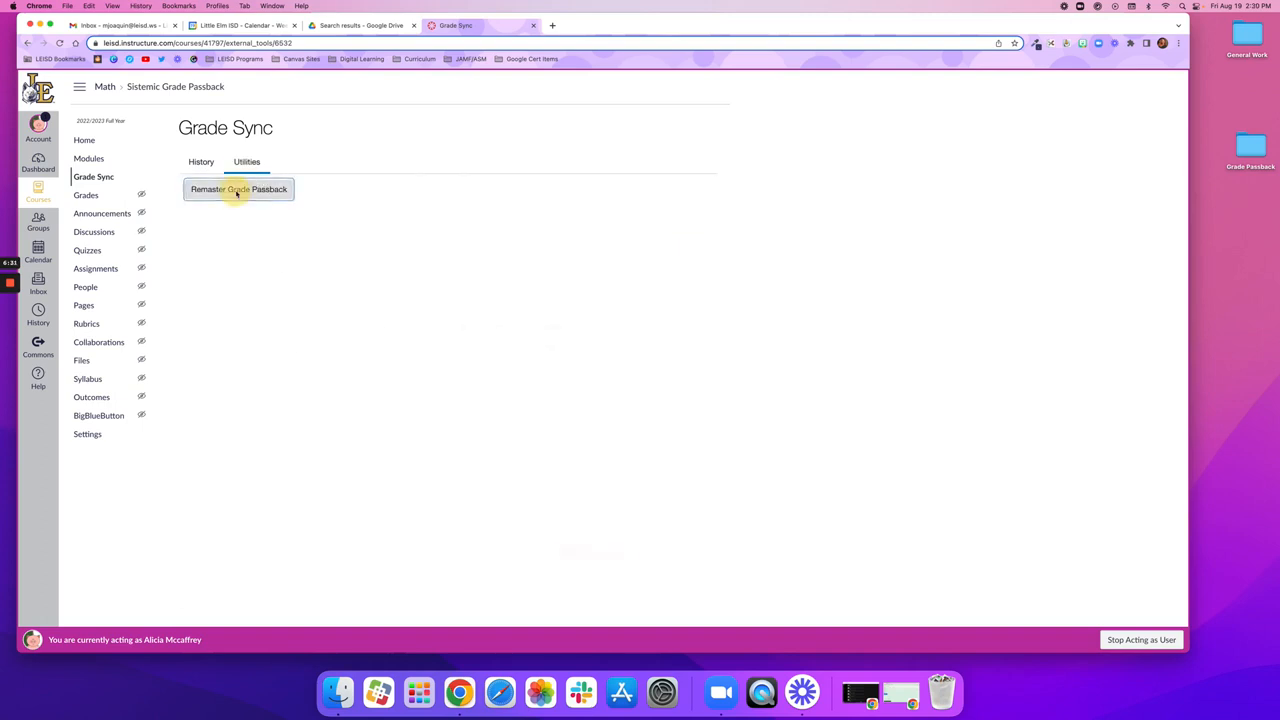
{"action": "left_click", "coordinate": [349, 296]}
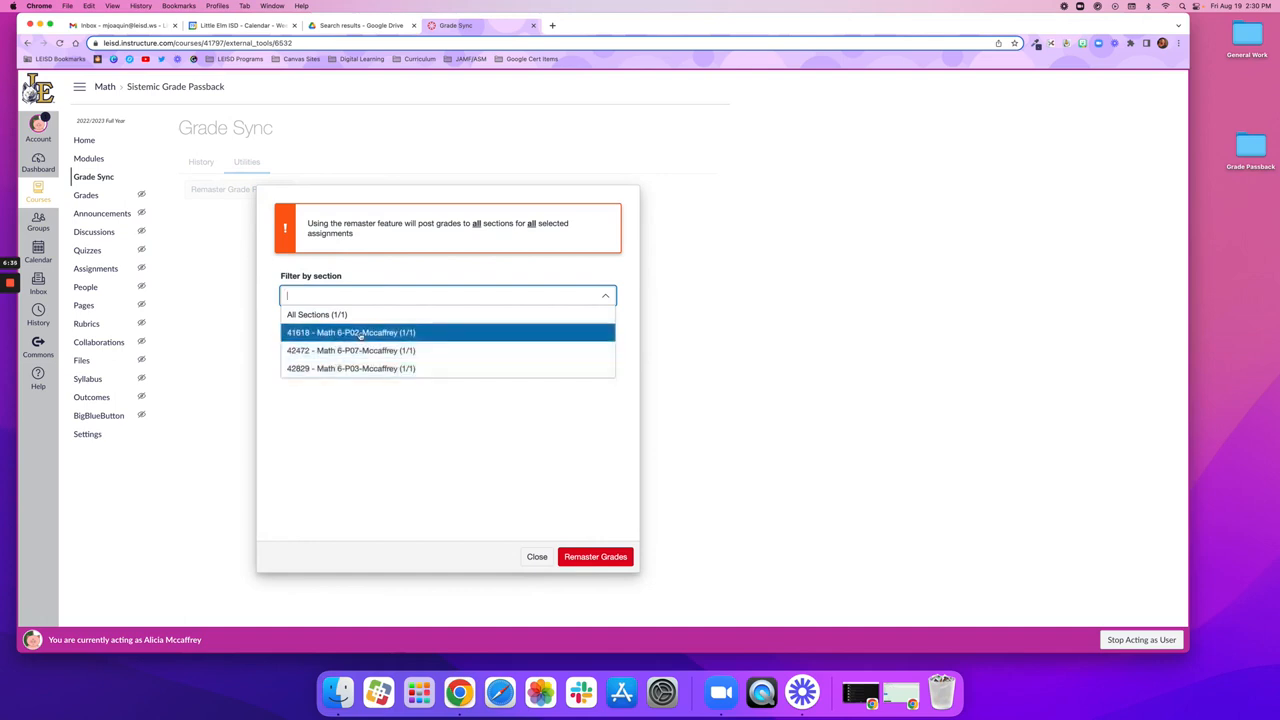
{"action": "left_click", "coordinate": [358, 334]}
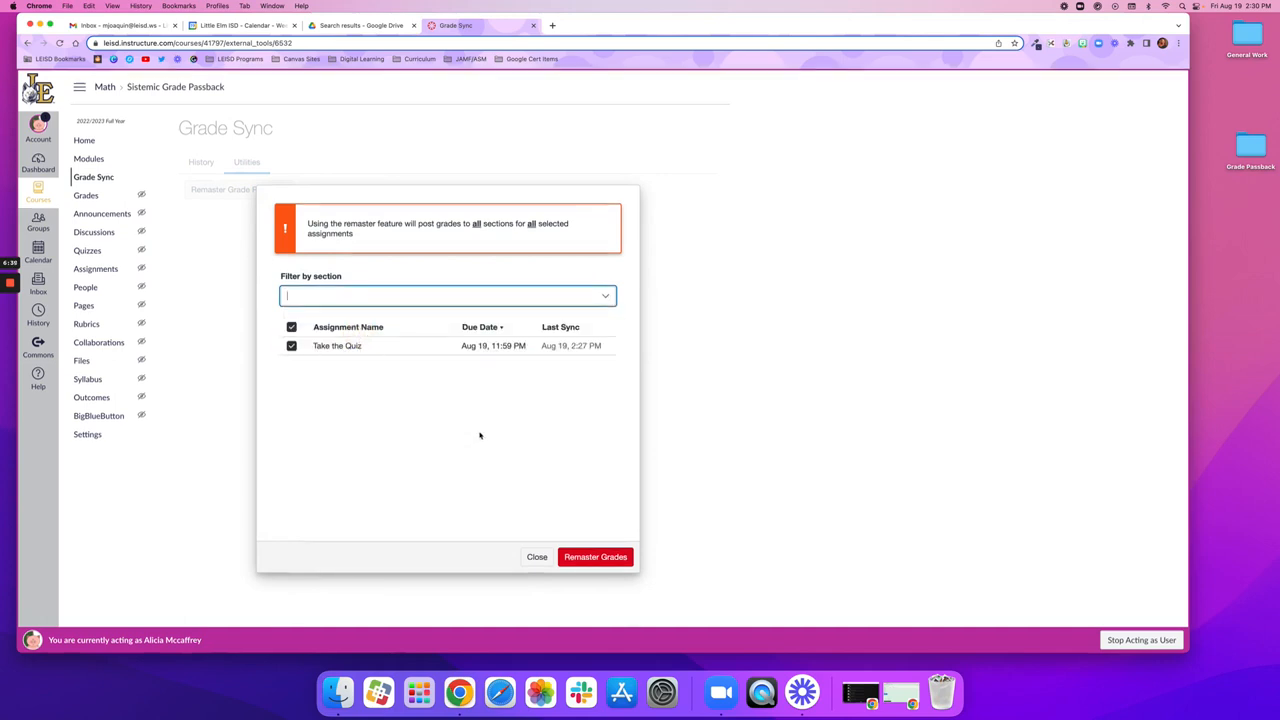
{"action": "left_click", "coordinate": [602, 558]}
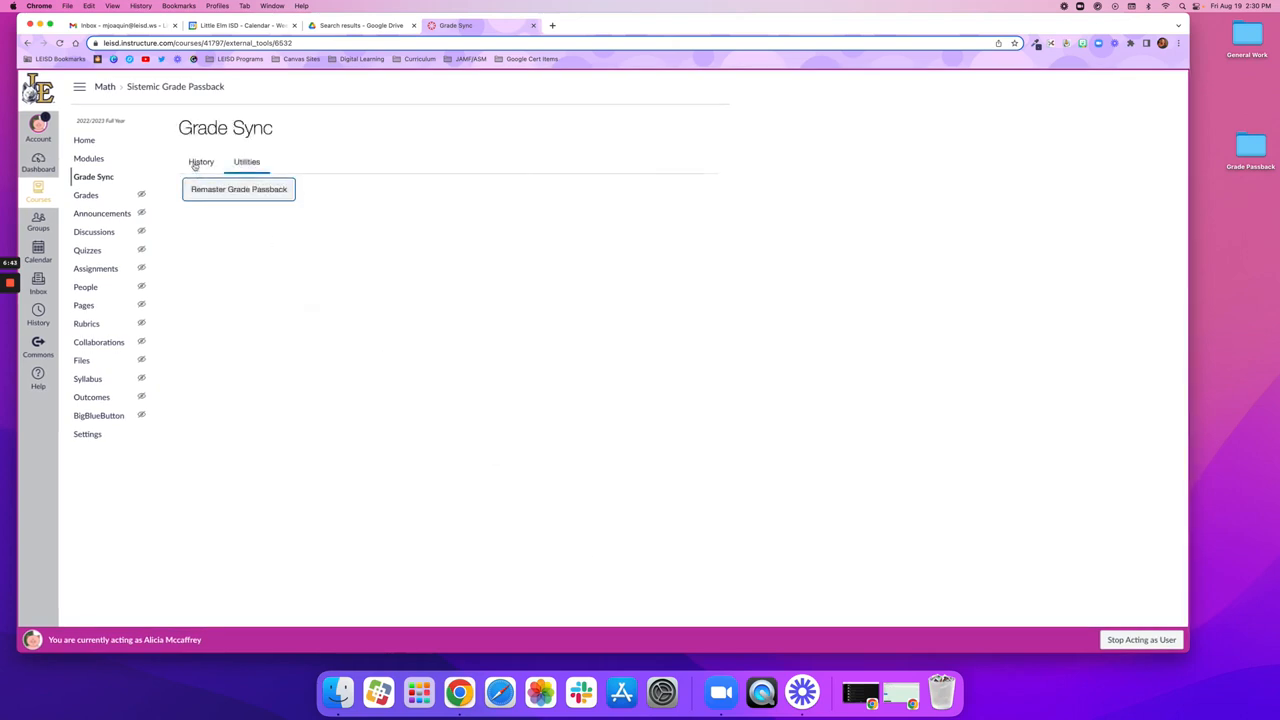
Step: Check the remastered job in the Grade Sync history and stop acting as the teacher
{"action": "left_click", "coordinate": [198, 163]}
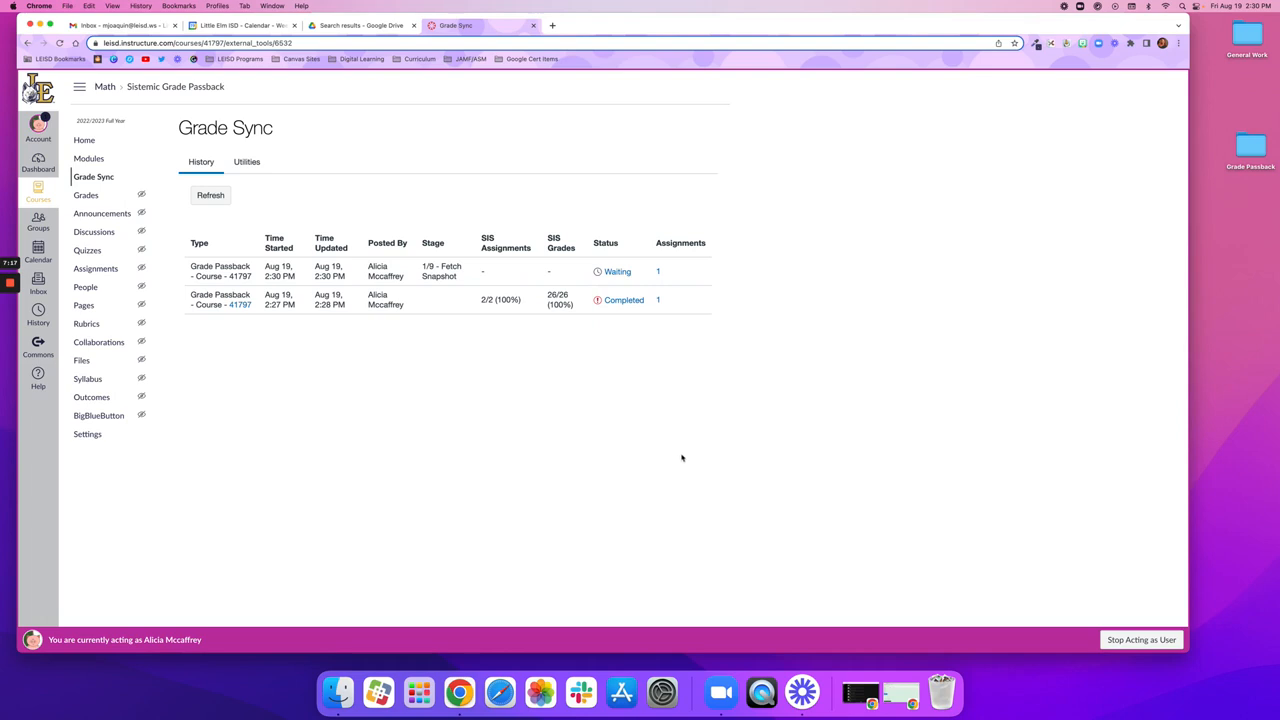
{"action": "left_click", "coordinate": [1150, 640]}
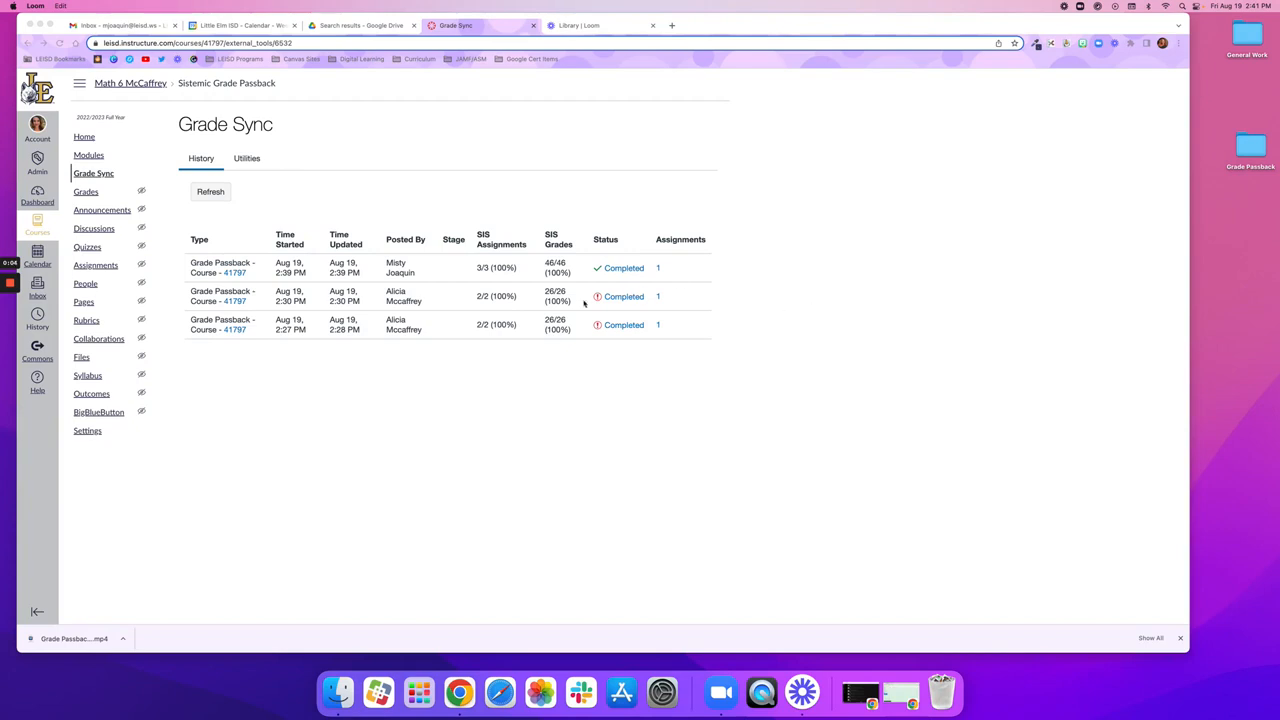
Step: Check the 2:30 PM job's SIS Assignments, try the Math 6-P07 section filter in Remaster Grade Passback, and close it without remastering
{"action": "left_click", "coordinate": [489, 298]}
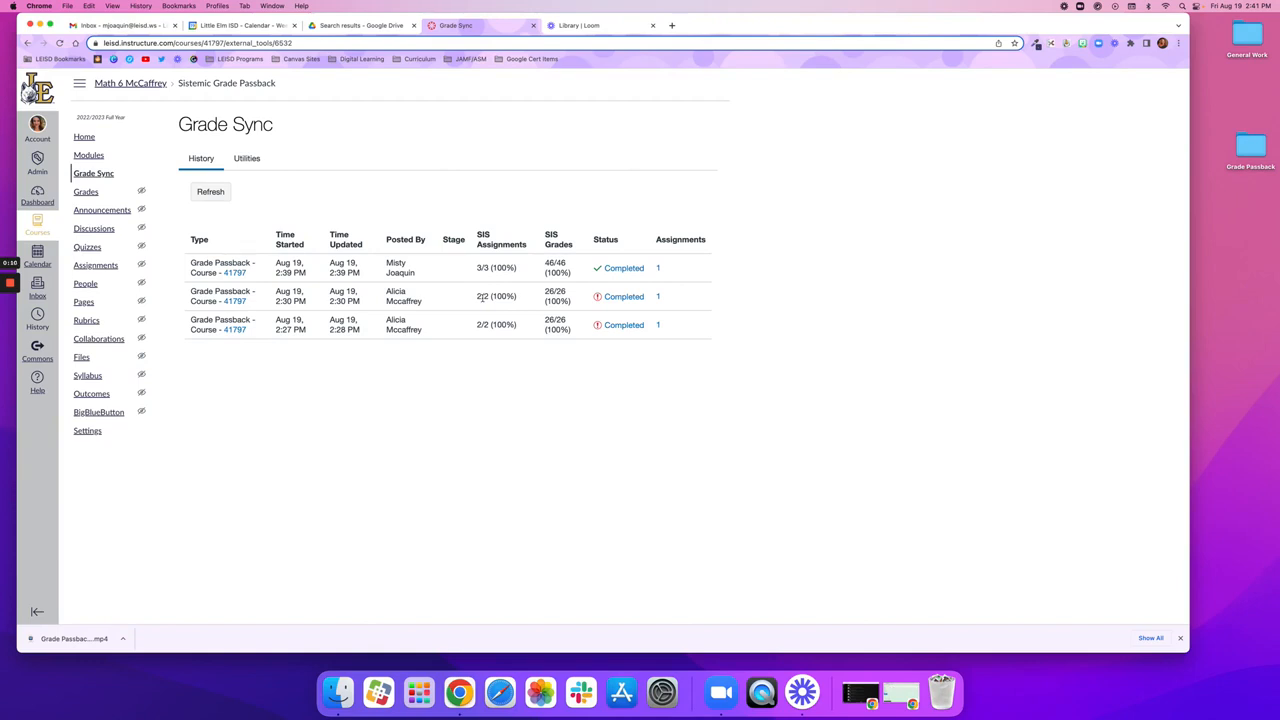
{"action": "left_click", "coordinate": [251, 161]}
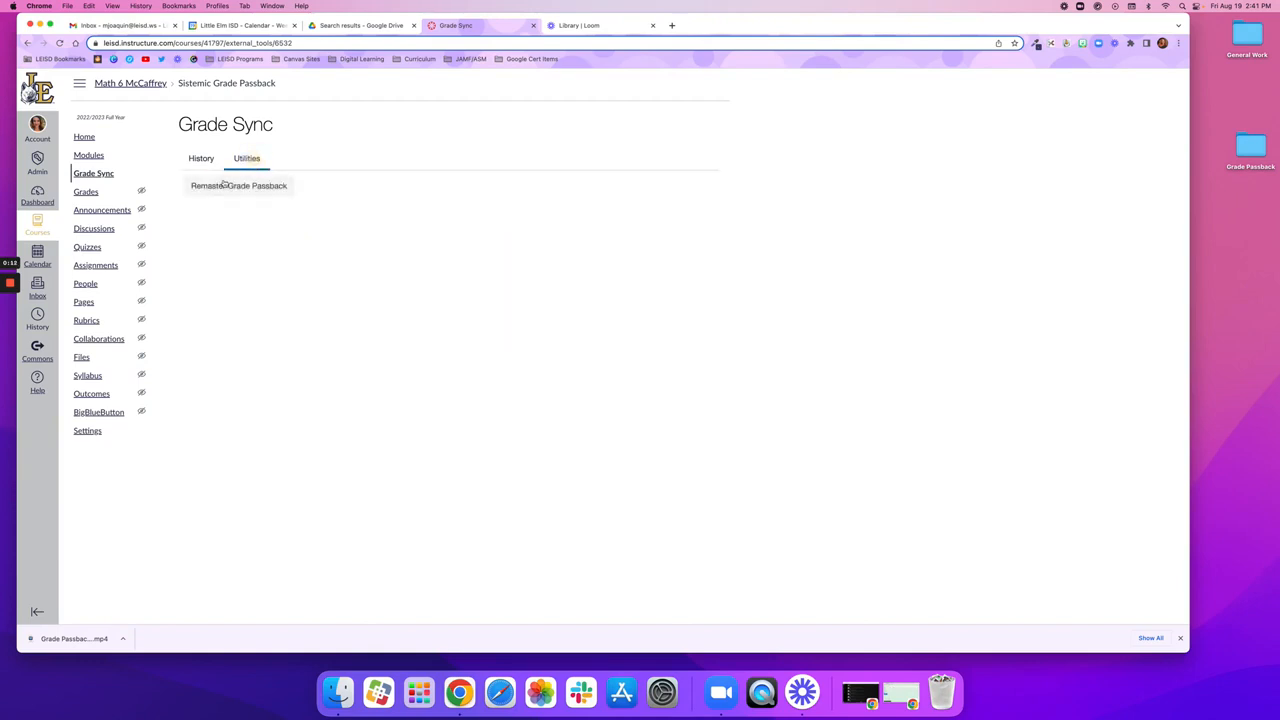
{"action": "left_click", "coordinate": [229, 187]}
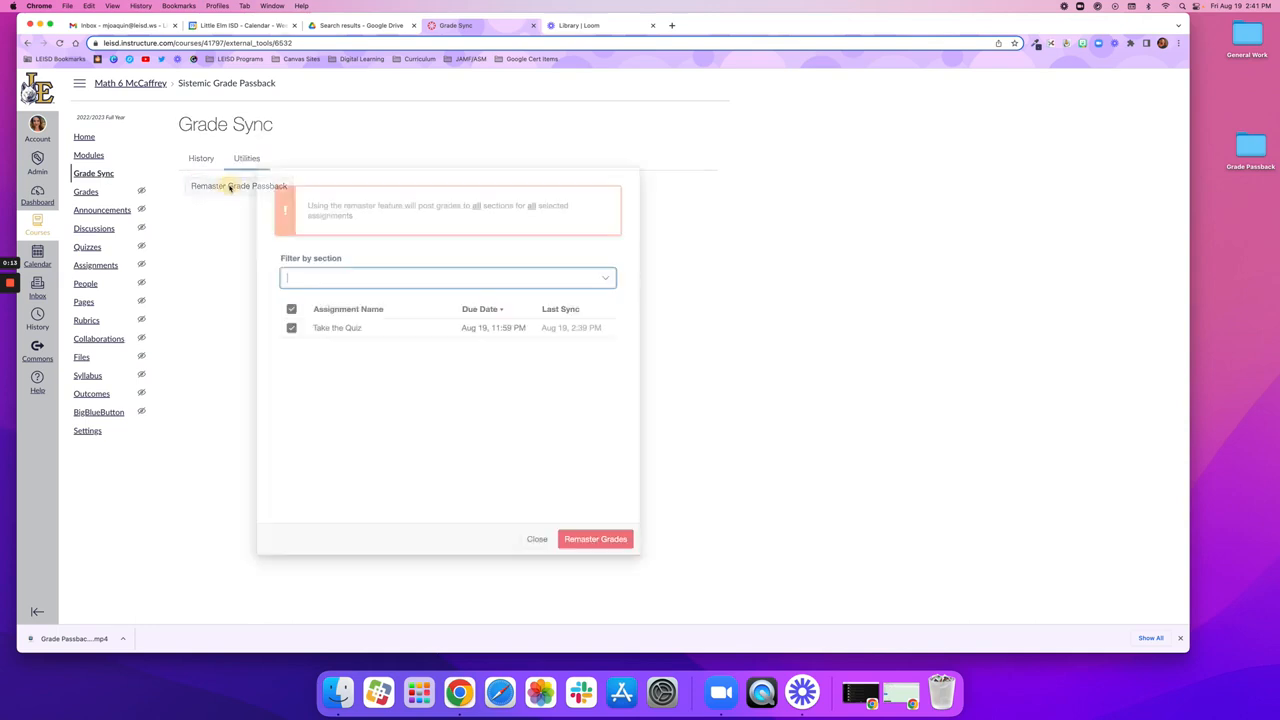
{"action": "left_click", "coordinate": [408, 280]}
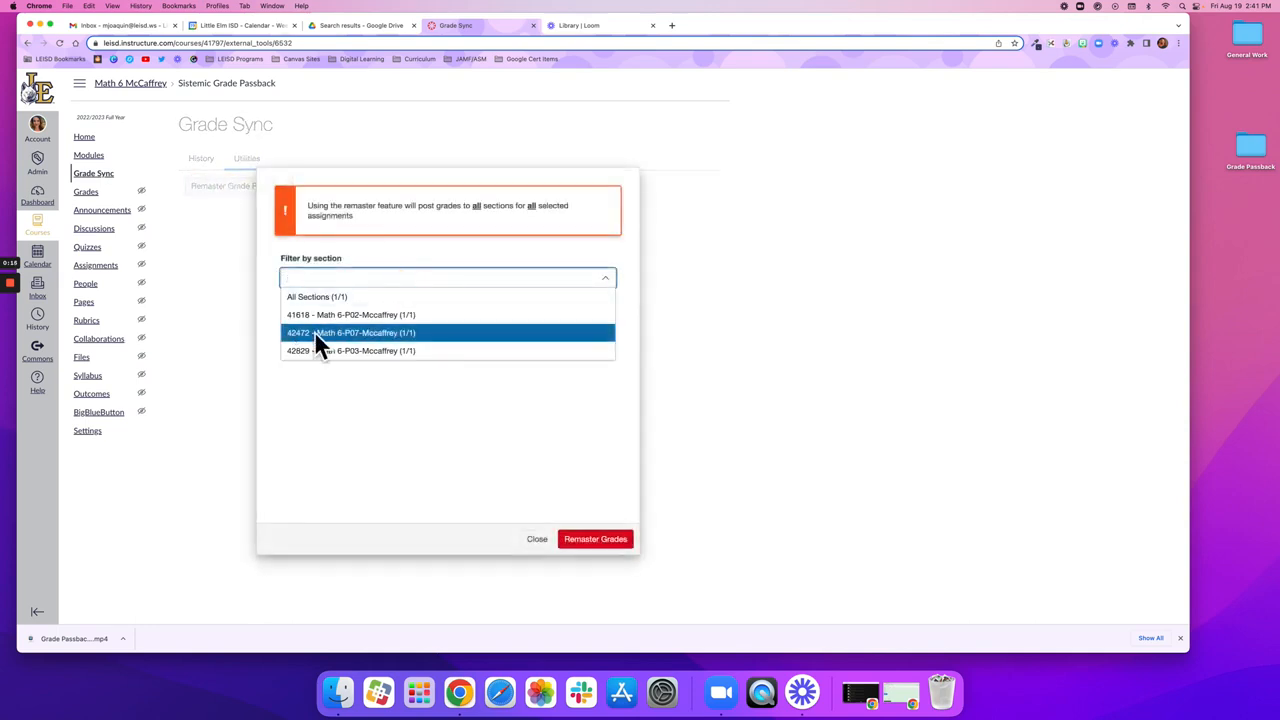
{"action": "left_click", "coordinate": [387, 333]}
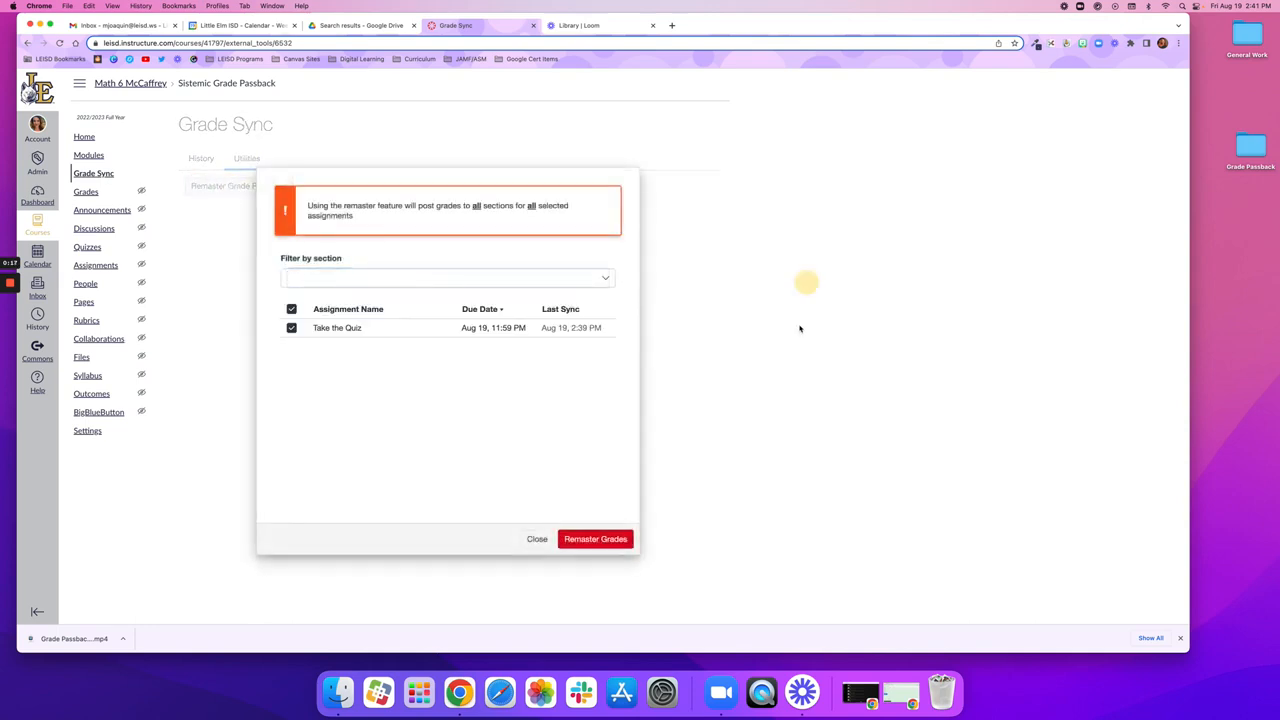
{"action": "left_click", "coordinate": [536, 539]}
Step: Return to the Grade Sync history and check the 2:39 PM job's poster, SIS Assignments and SIS Grades
{"action": "left_click", "coordinate": [205, 162]}
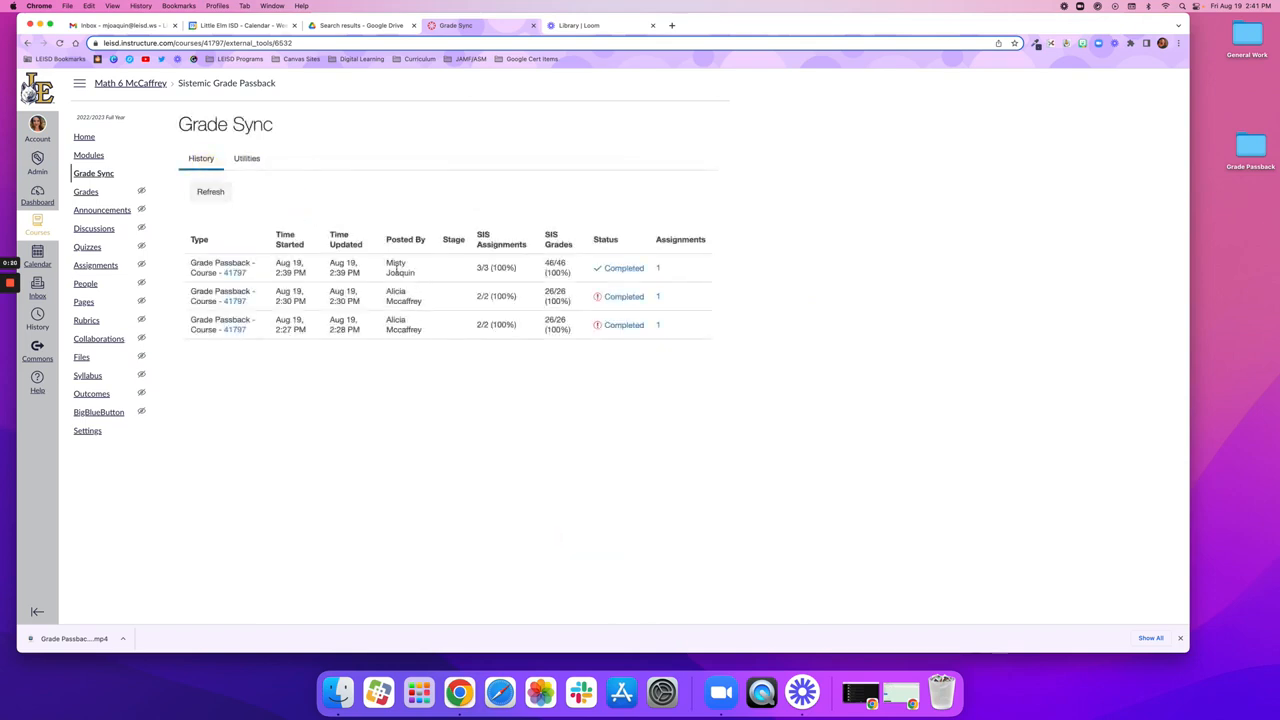
{"action": "left_click_drag", "start_coordinate": [386, 262], "coordinate": [415, 275]}
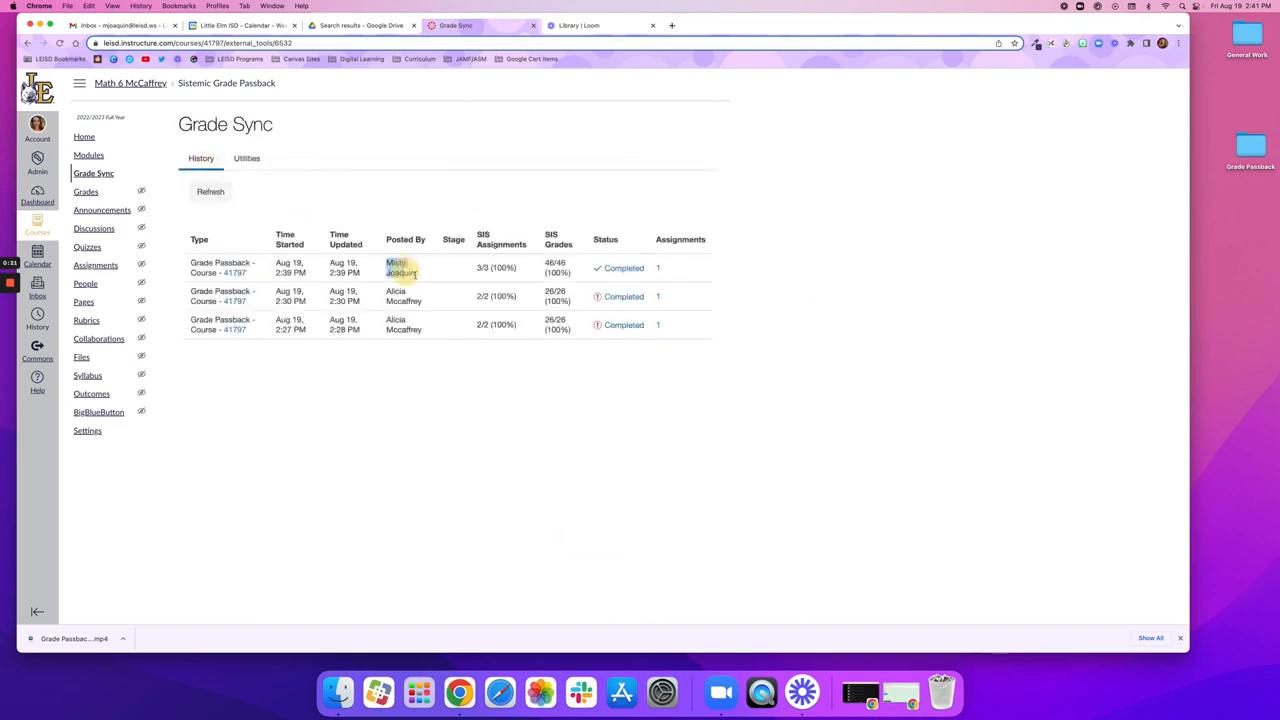
{"action": "left_click", "coordinate": [492, 268]}
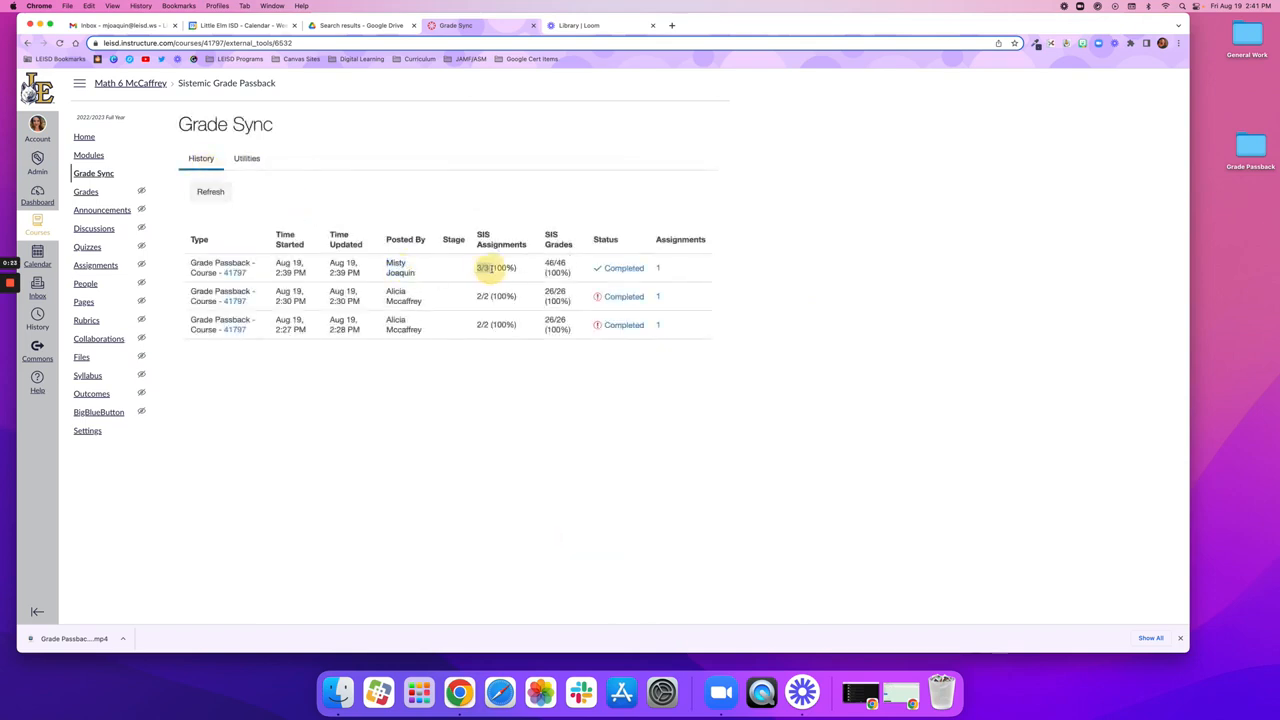
{"action": "left_click", "coordinate": [551, 264]}
{"action": "double_click", "coordinate": [553, 263]}
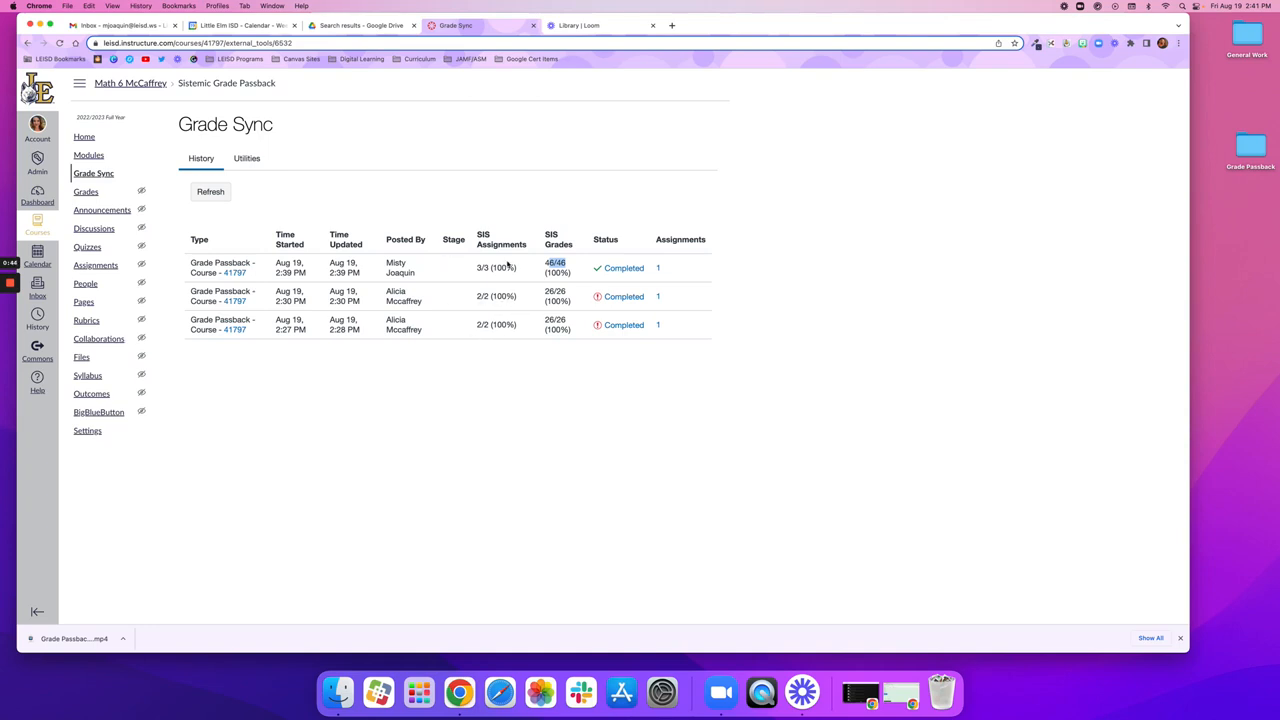
Step: Open the 2:39 PM job's details and review its warnings and errors, filtered Canvas data, assignments sync and grades sync
{"action": "left_click", "coordinate": [617, 268]}
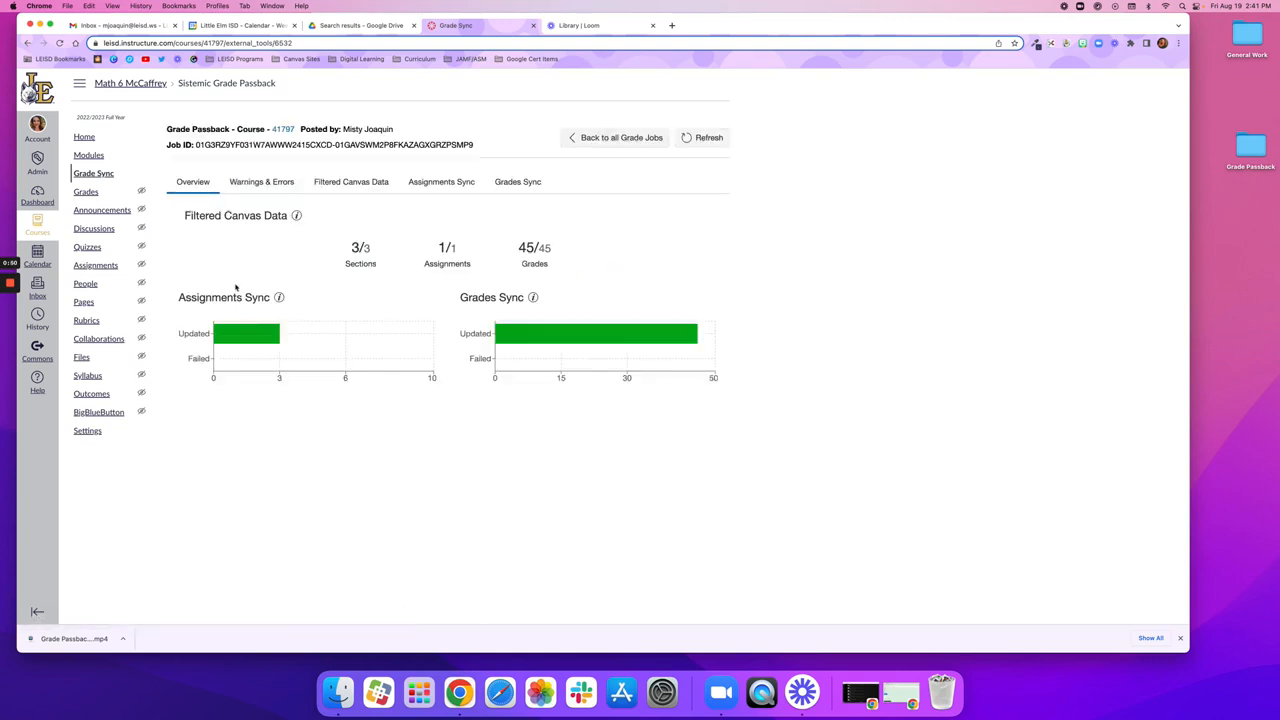
{"action": "left_click", "coordinate": [240, 181]}
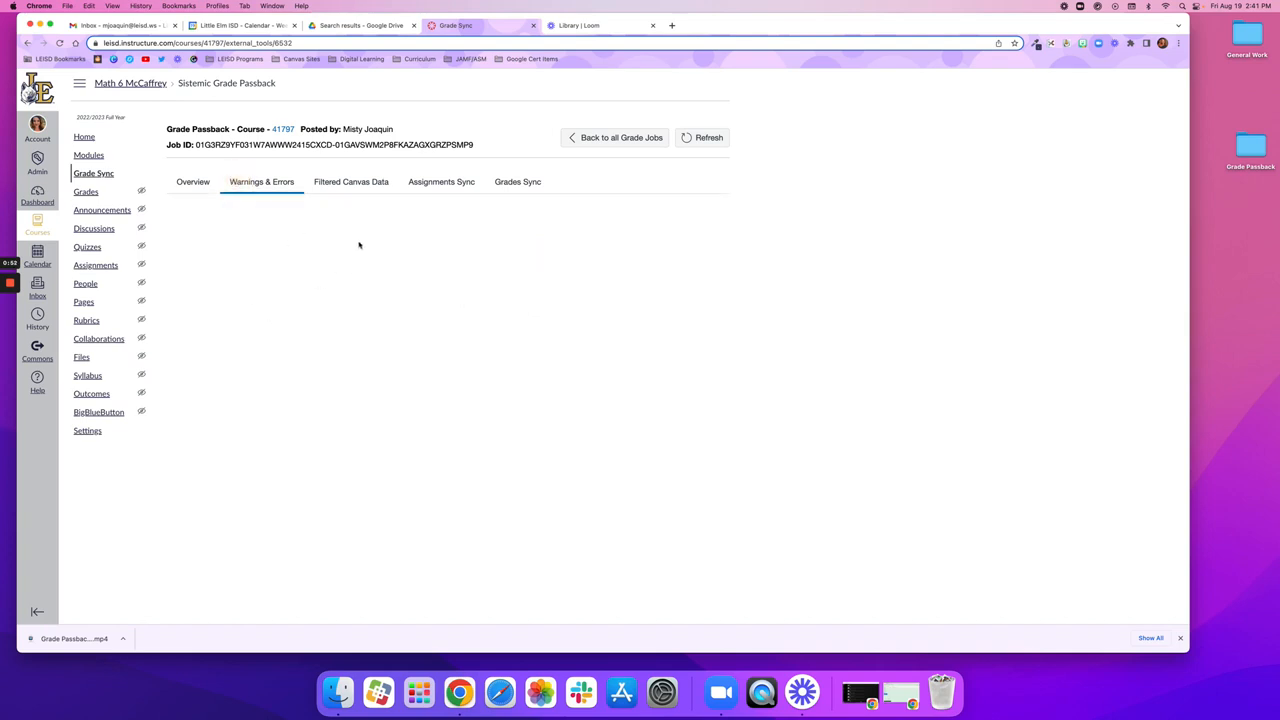
{"action": "left_click", "coordinate": [356, 190]}
{"action": "left_click", "coordinate": [439, 184]}
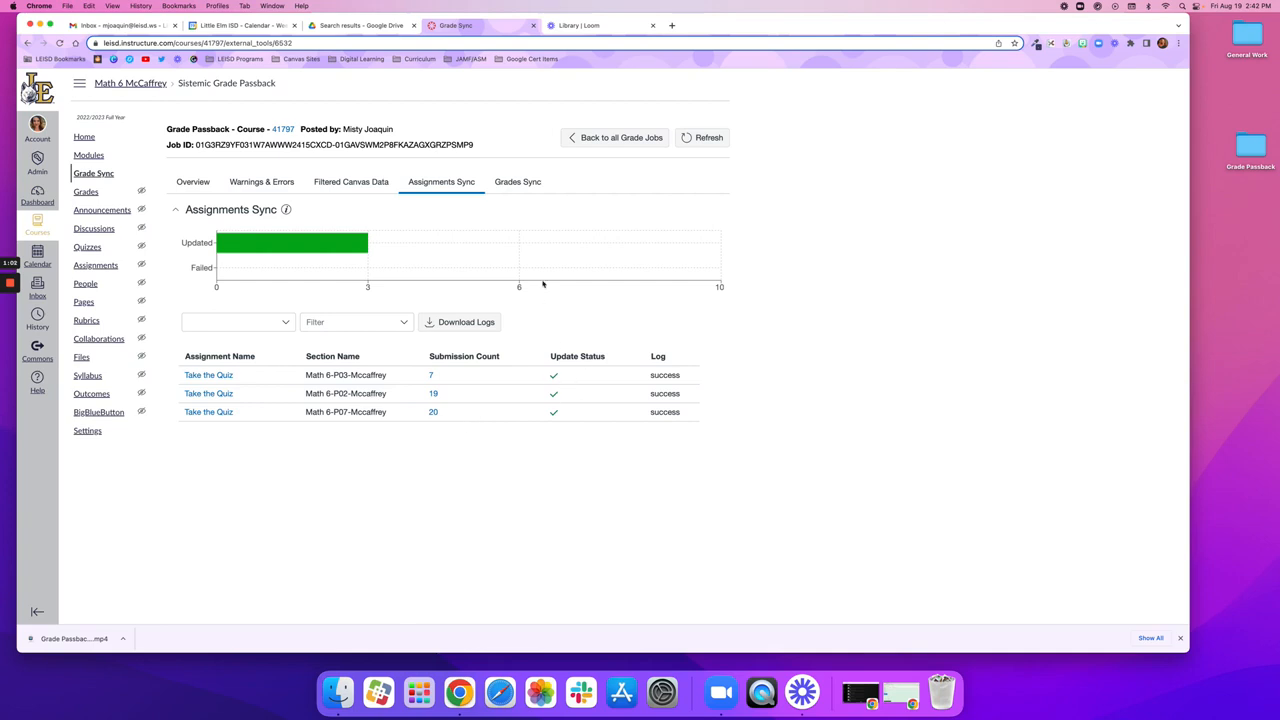
{"action": "left_click", "coordinate": [514, 182]}
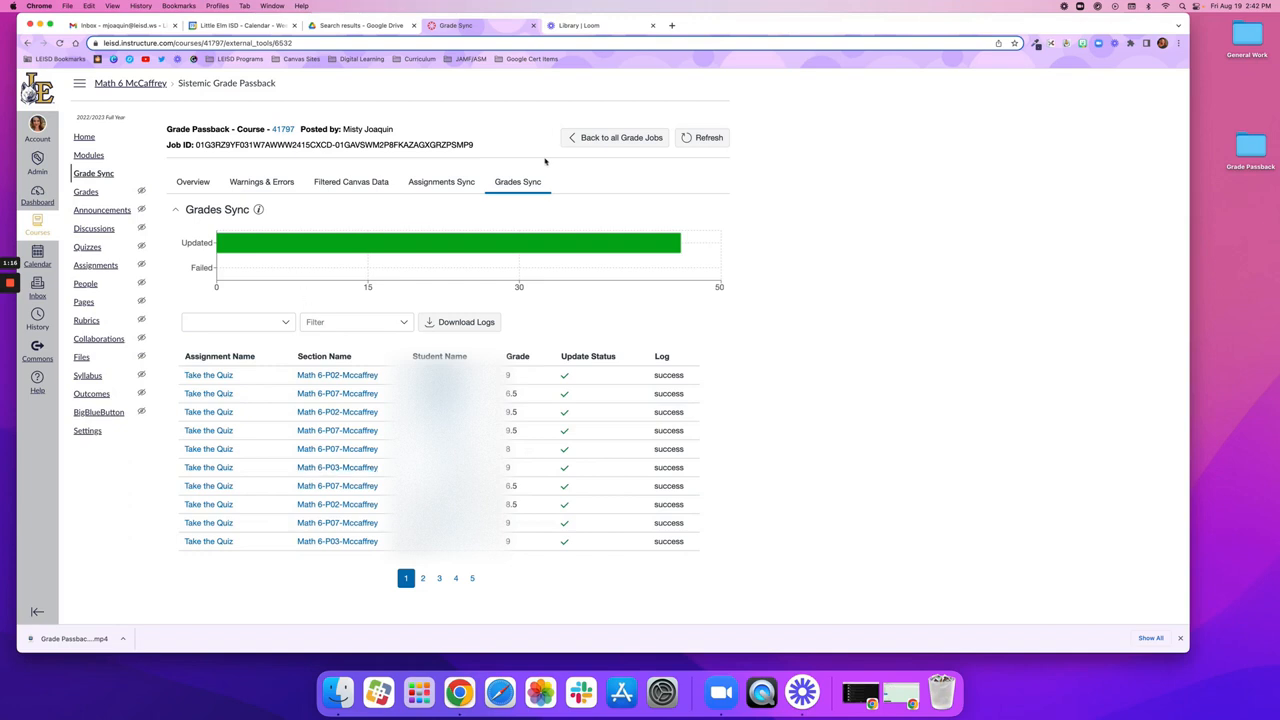
Step: Go back to all grade jobs, view the sections offered in Remaster Grade Passback, and close it without remastering
{"action": "left_click", "coordinate": [582, 140]}
{"action": "left_click", "coordinate": [247, 158]}
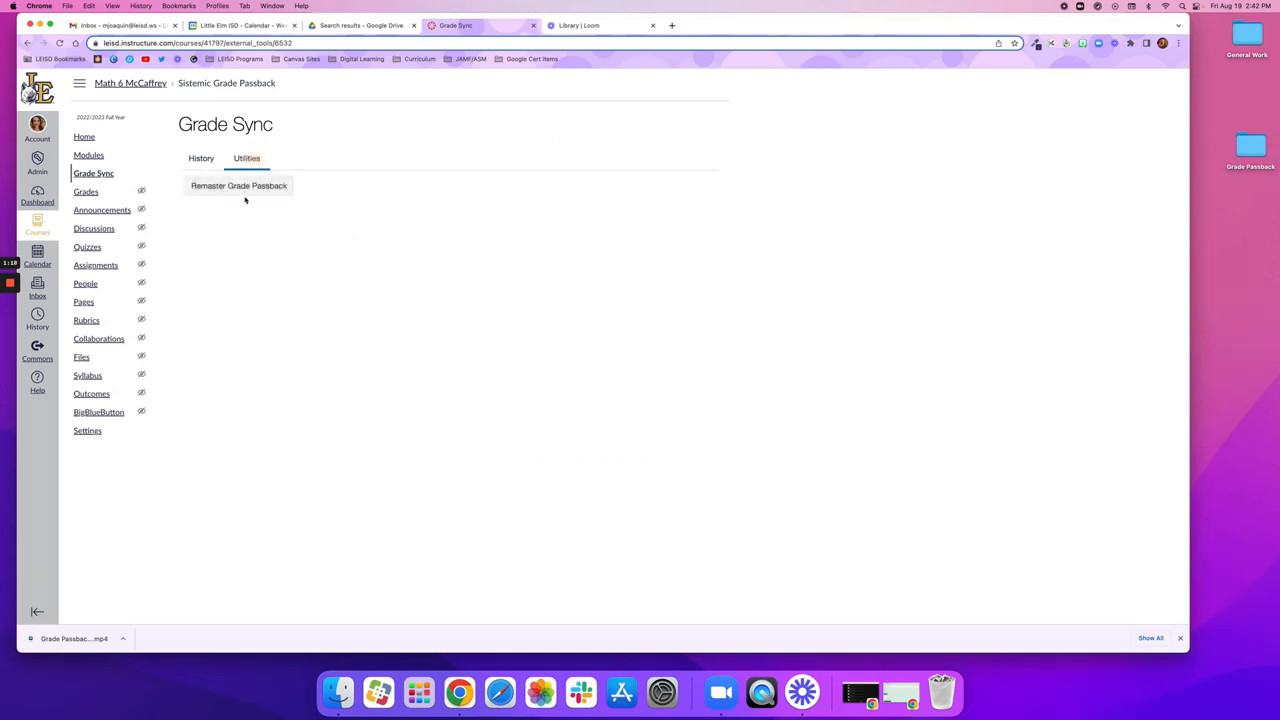
{"action": "left_click", "coordinate": [246, 190]}
{"action": "left_click", "coordinate": [342, 276]}
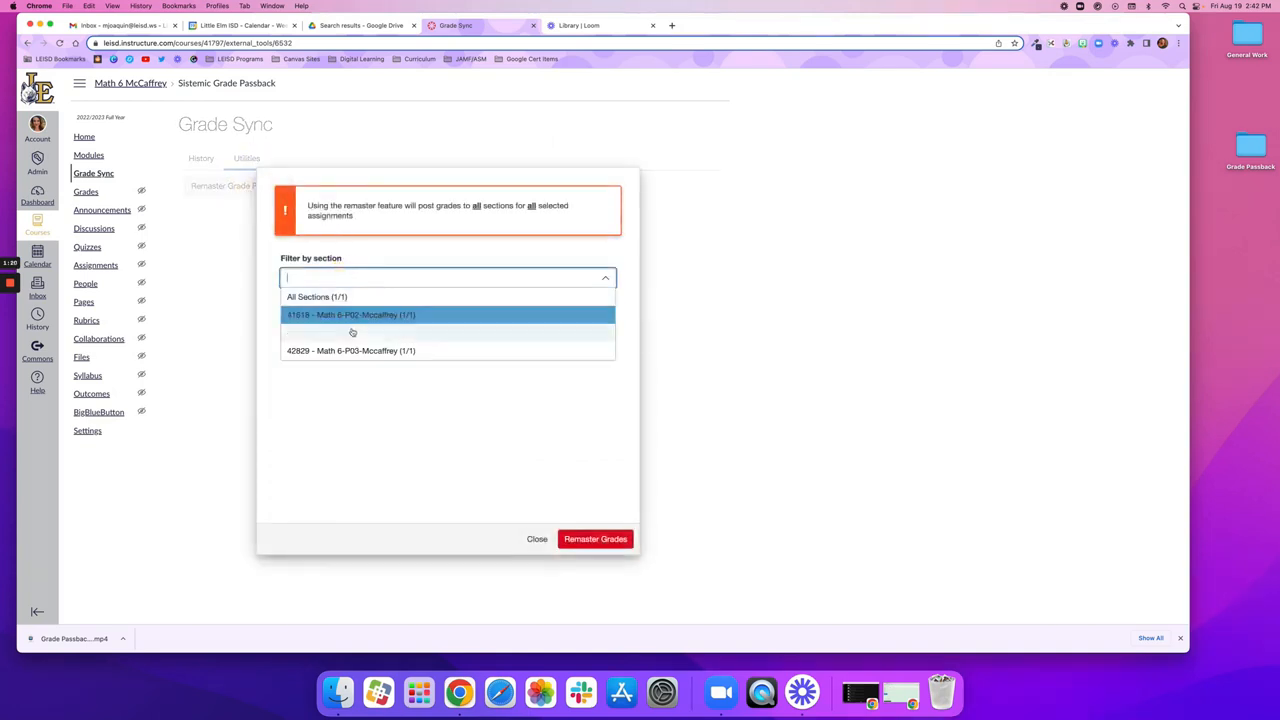
{"action": "left_click", "coordinate": [762, 331]}
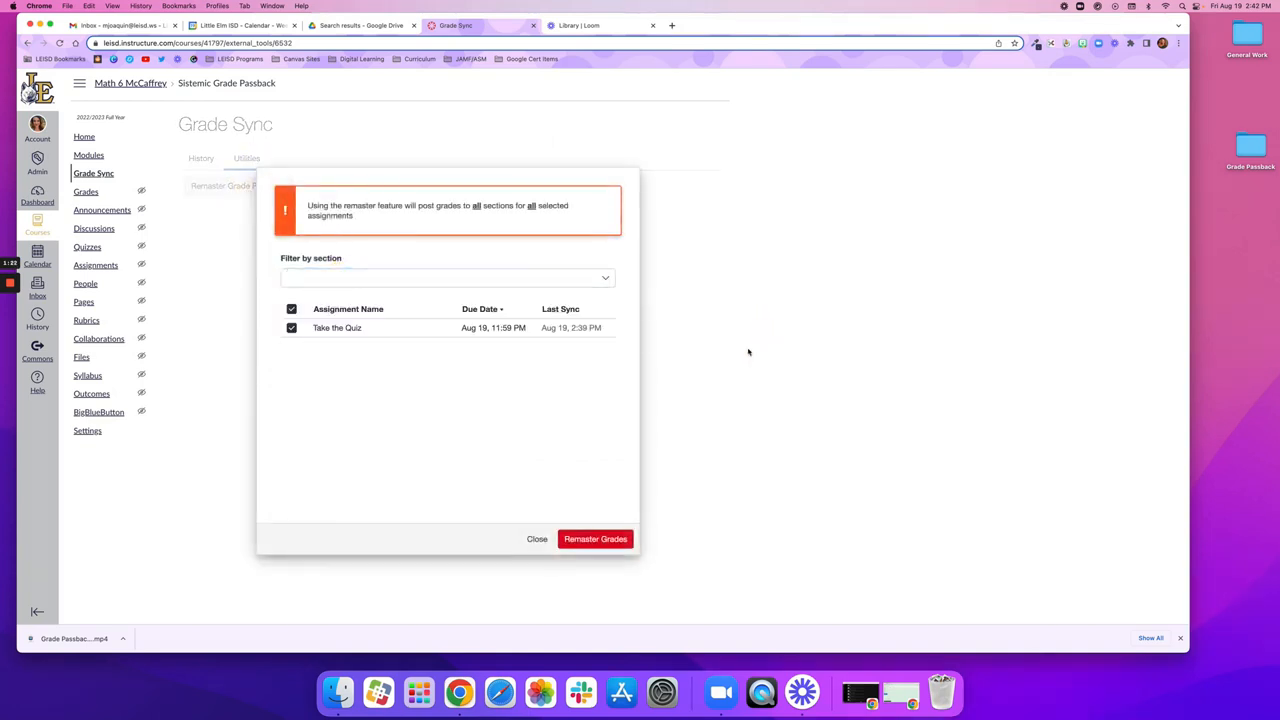
{"action": "left_click", "coordinate": [531, 540]}
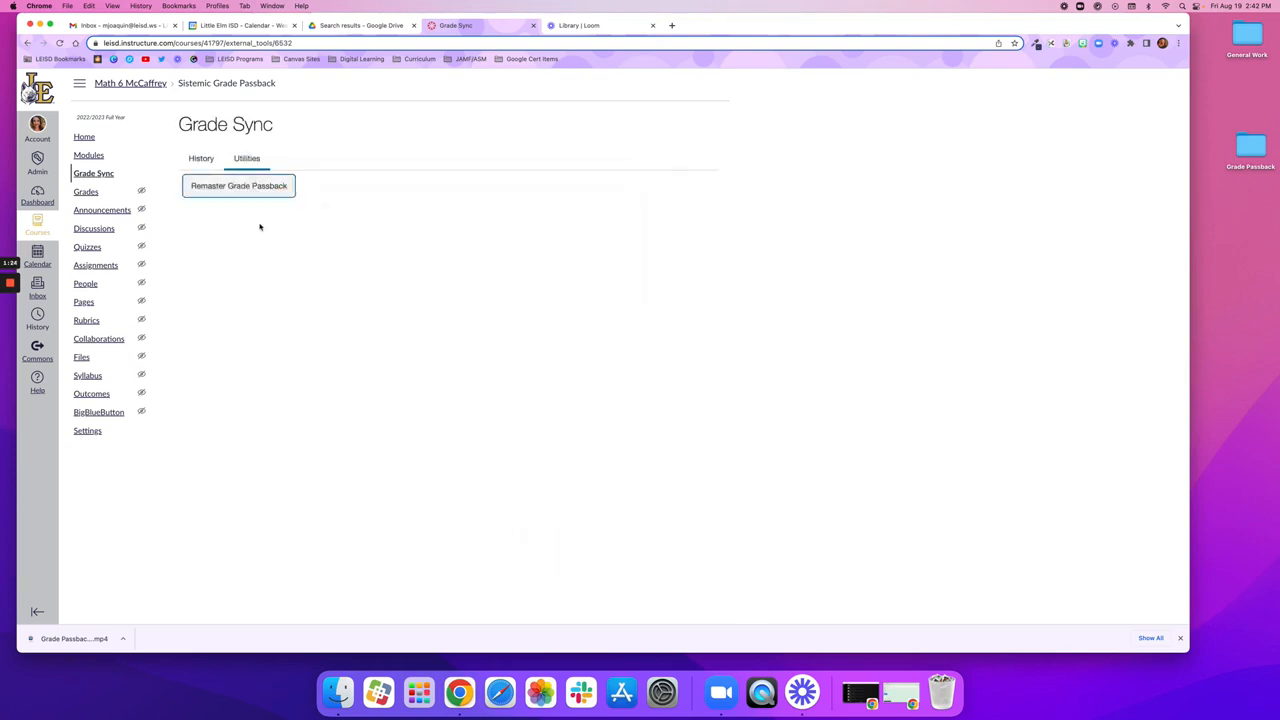
Step: Check the 2:30 PM job's SIS Assignments count in the history and review which sections its assignments sync updated
{"action": "left_click", "coordinate": [200, 159]}
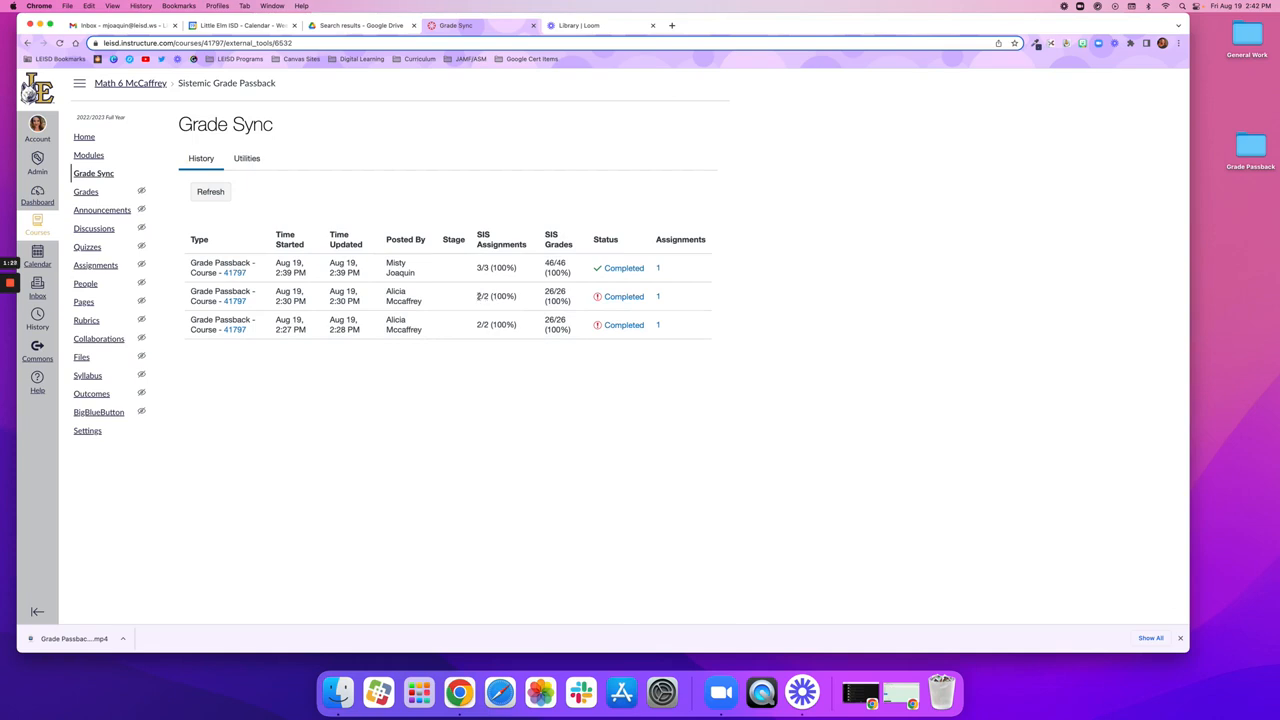
{"action": "left_click_drag", "start_coordinate": [479, 296], "coordinate": [499, 297]}
{"action": "left_click", "coordinate": [499, 297]}
{"action": "left_click", "coordinate": [612, 297]}
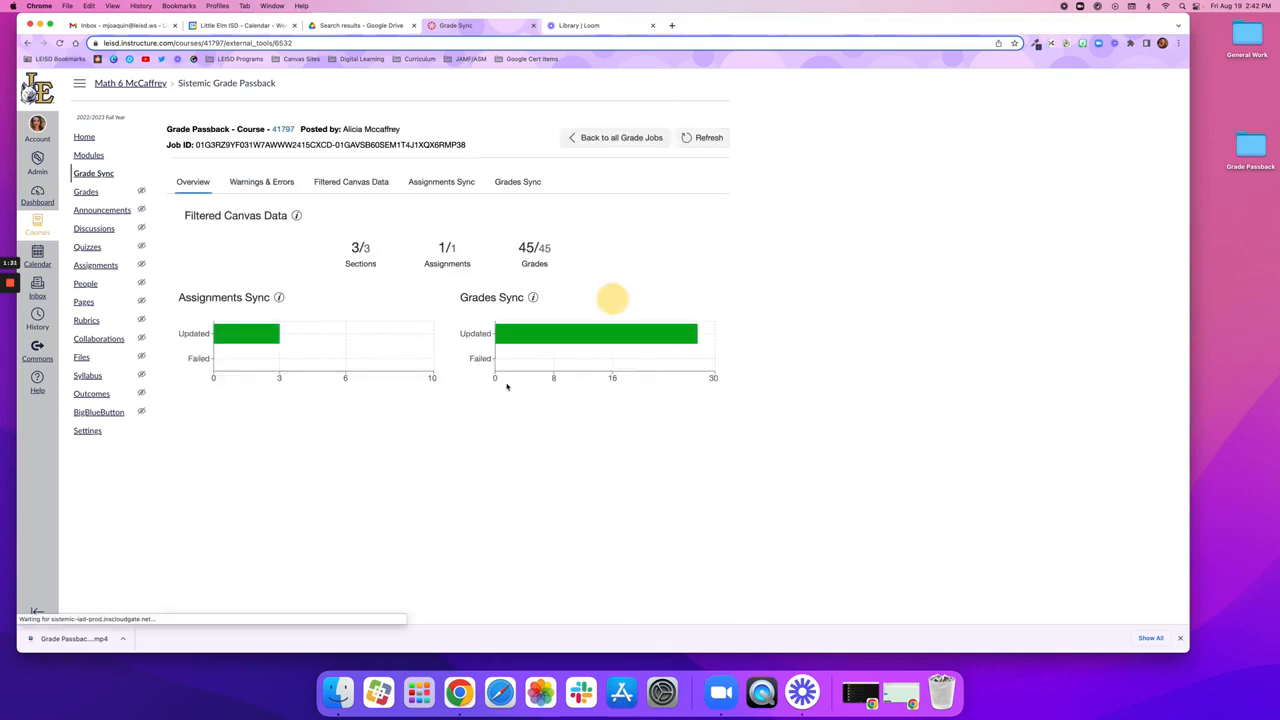
{"action": "left_click", "coordinate": [427, 189]}
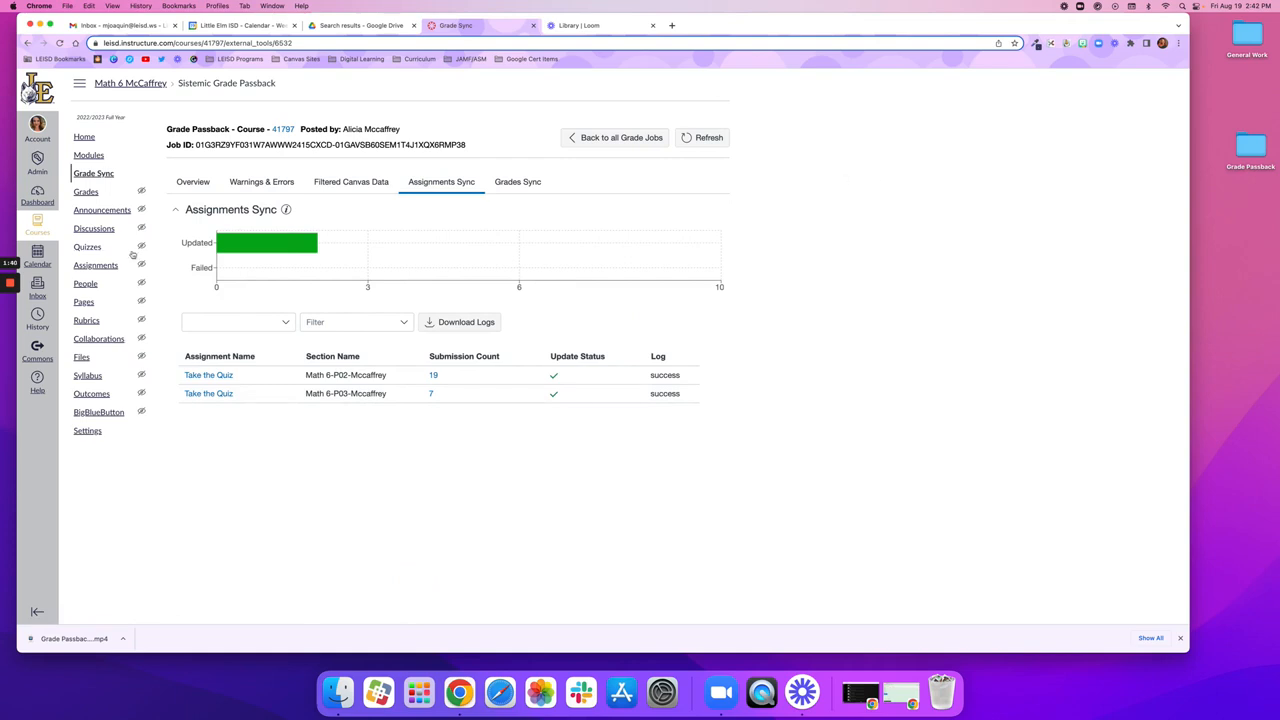
{"action": "mouse_move", "coordinate": [10, 287]}
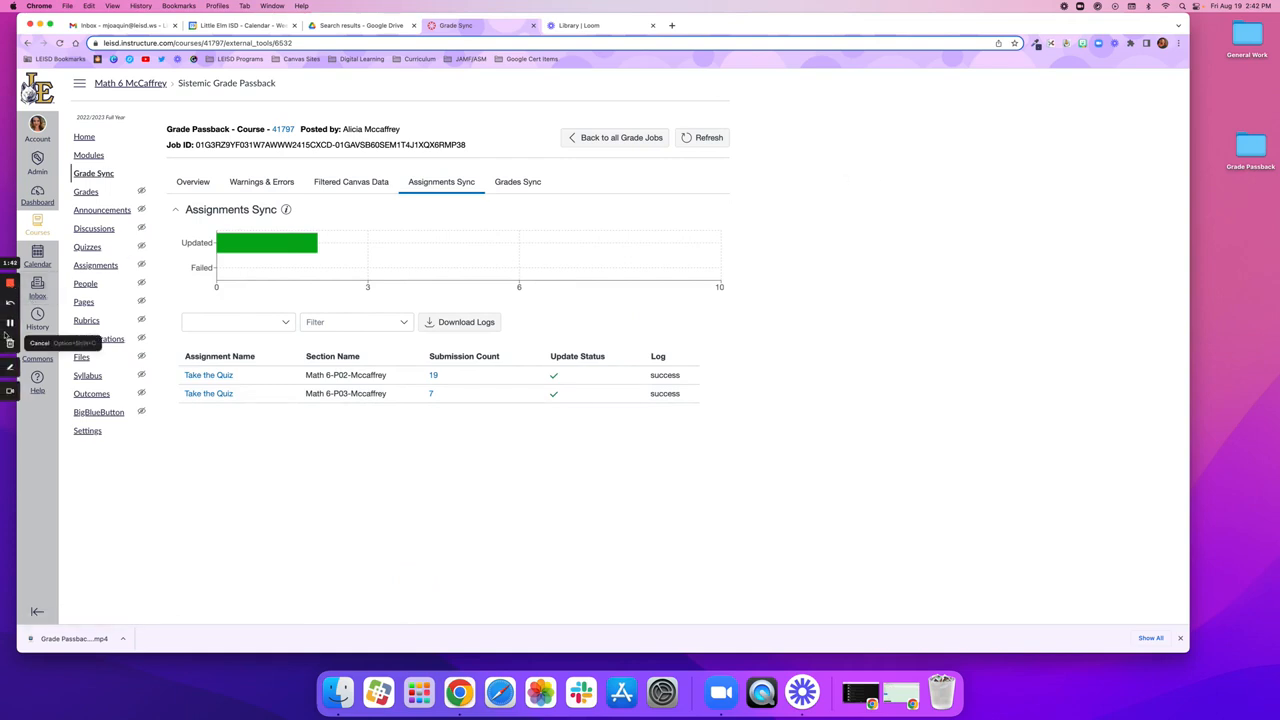